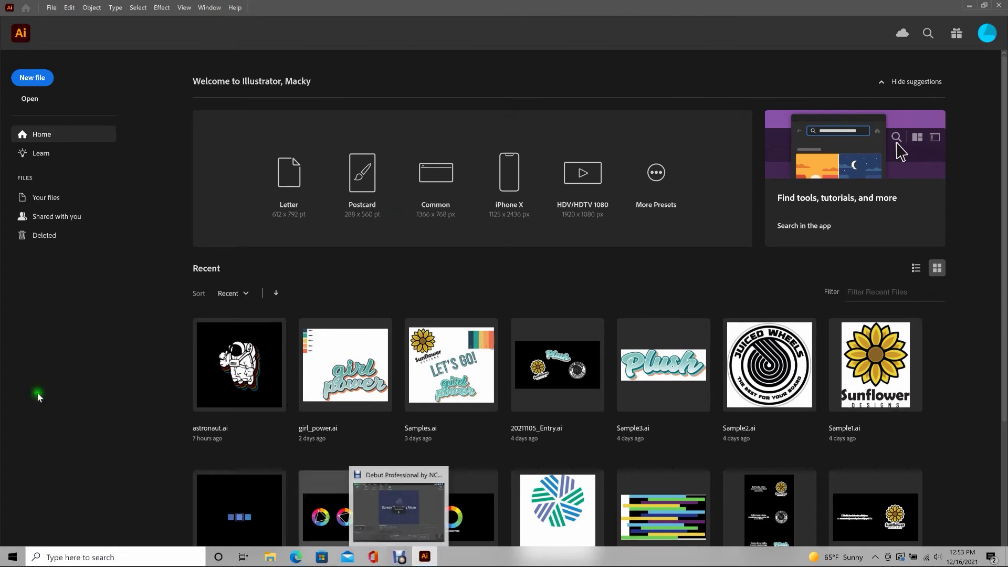
- Create a new 1000 x 1000 pt Art & Illustration document in RGB colour mode
left_click(32, 77)
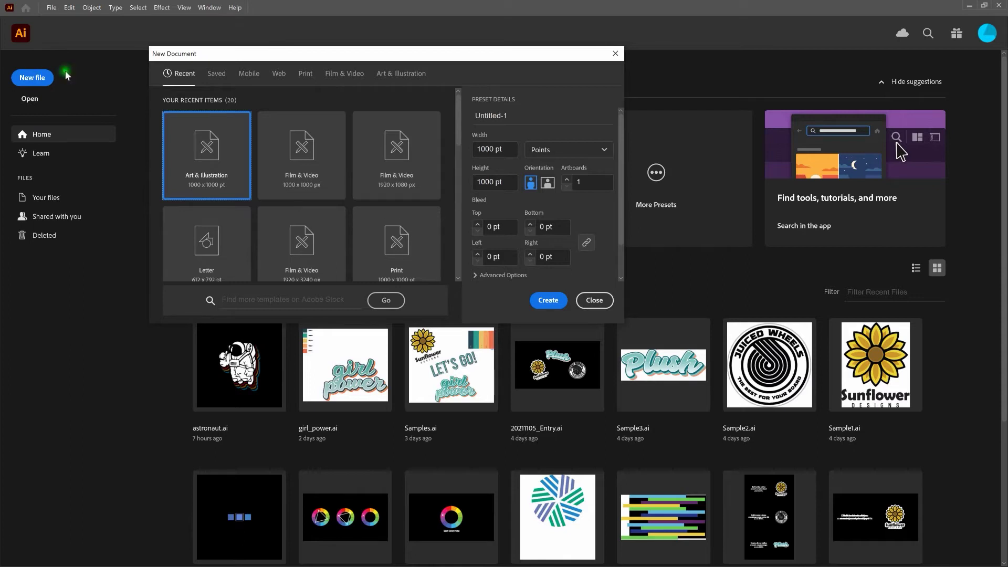
scroll(622, 198, "down", 2)
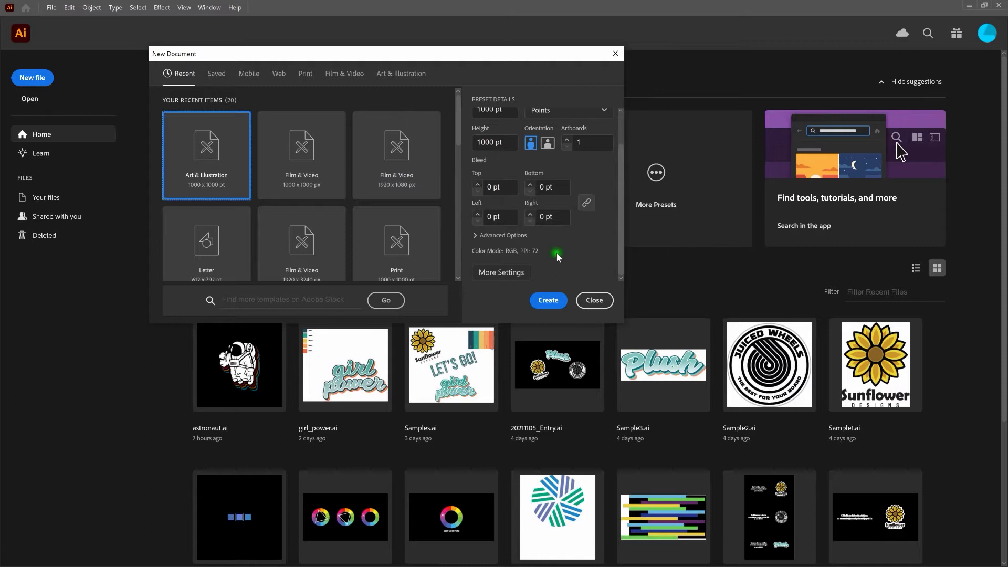
left_click(550, 294)
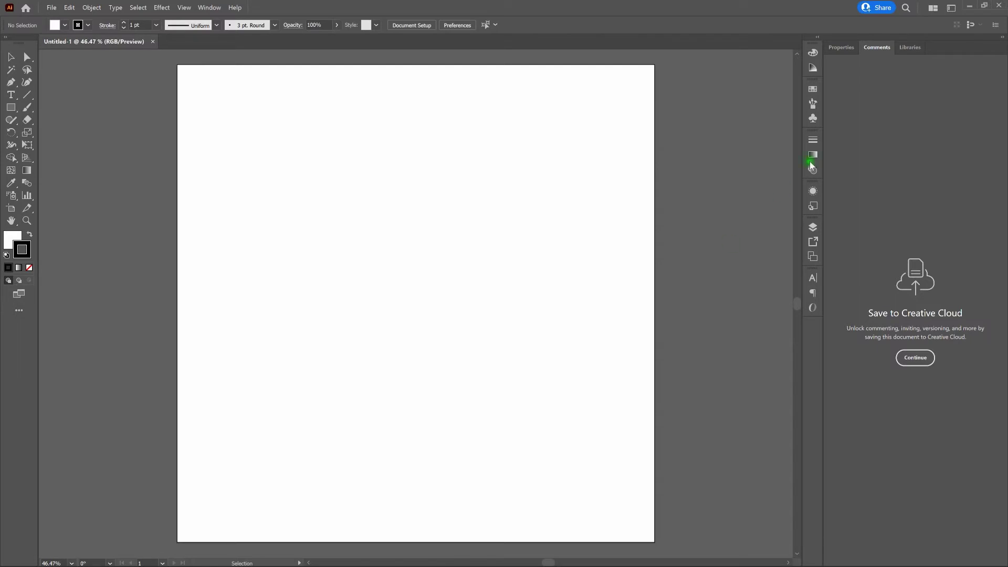
- Set the workspace to Essentials Classic and check the Smart Guides setting
left_click(951, 8)
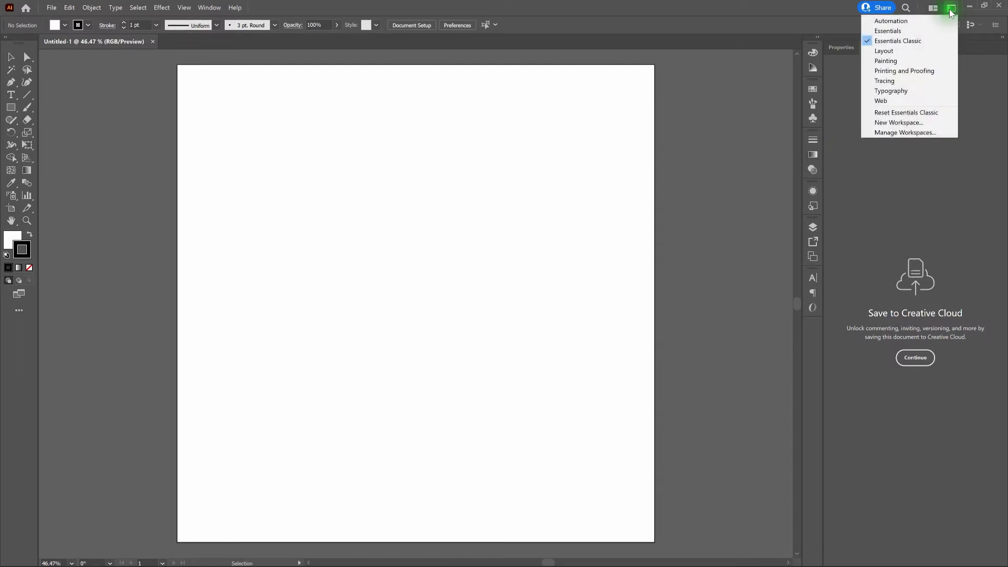
left_click(939, 42)
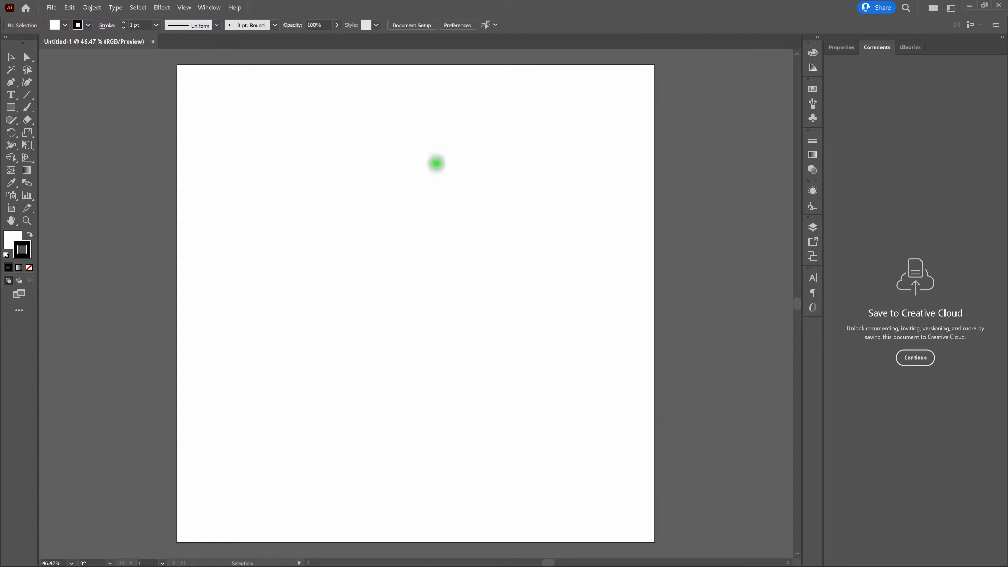
left_click(185, 7)
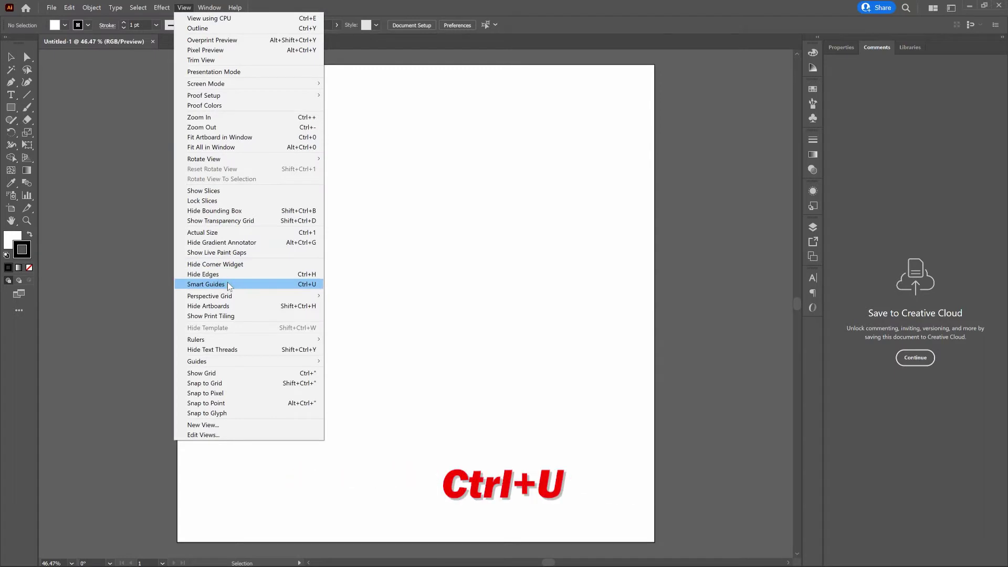
left_click(141, 261)
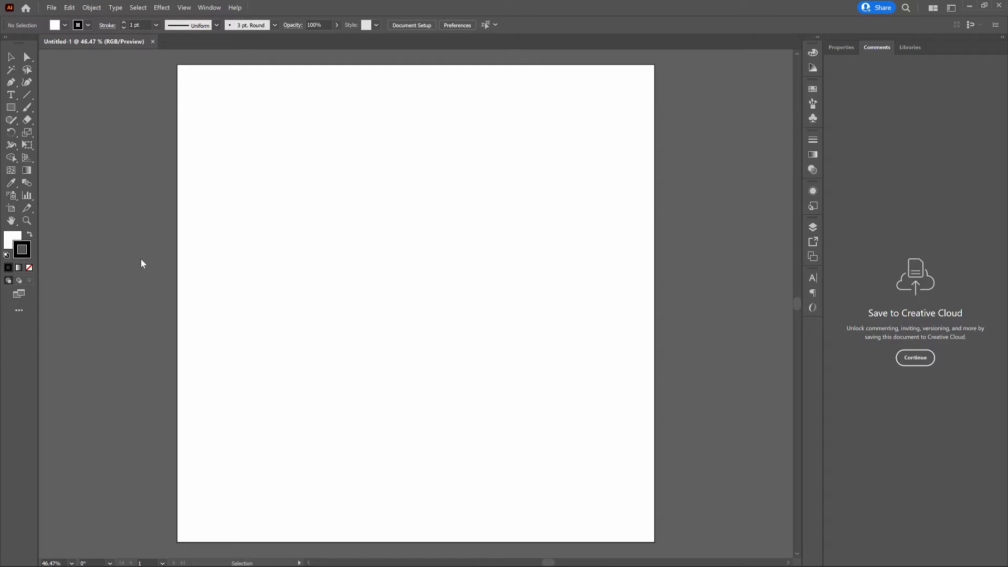
- Add point text reading "aloha!" near the middle of the artboard
key("t")
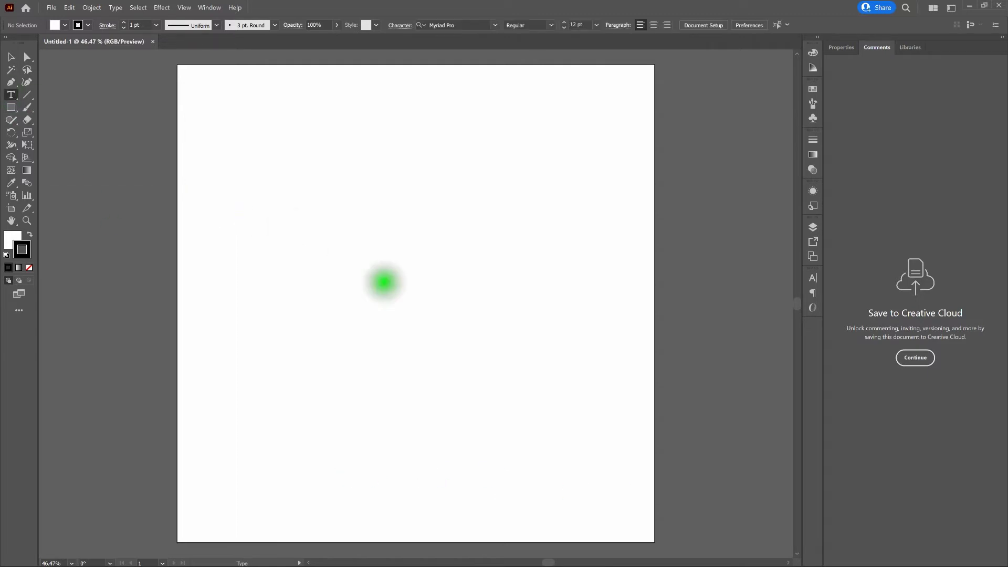
left_click(385, 282)
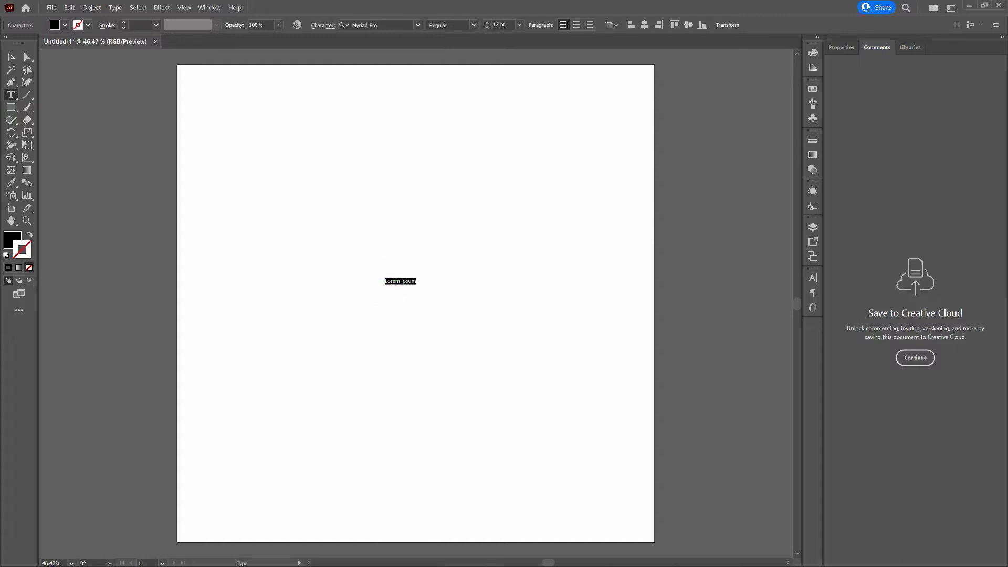
type("aloha!")
- Set the font of the whole "aloha!" text to crusher Regular
key("ctrl+a")
left_click(394, 25)
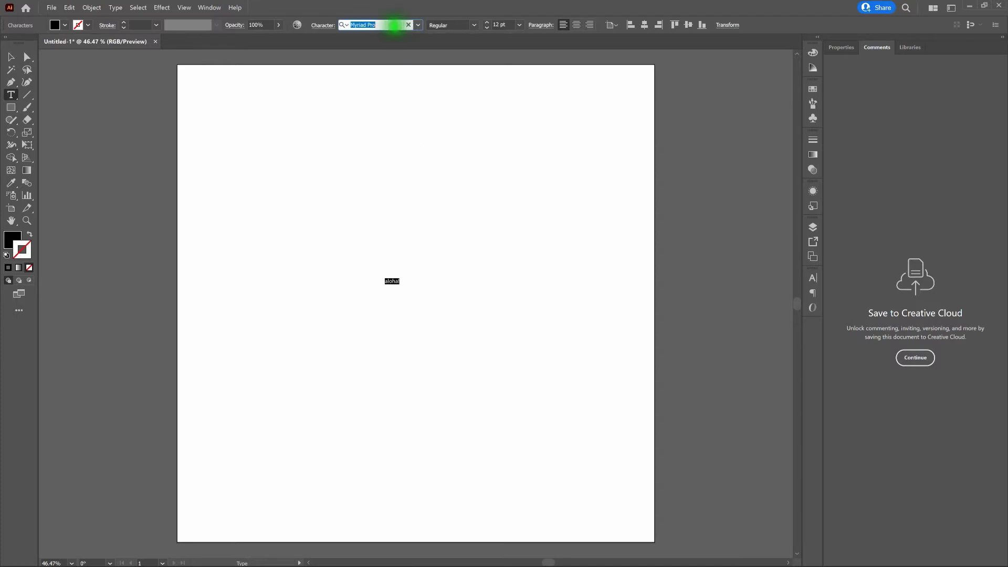
type("cru")
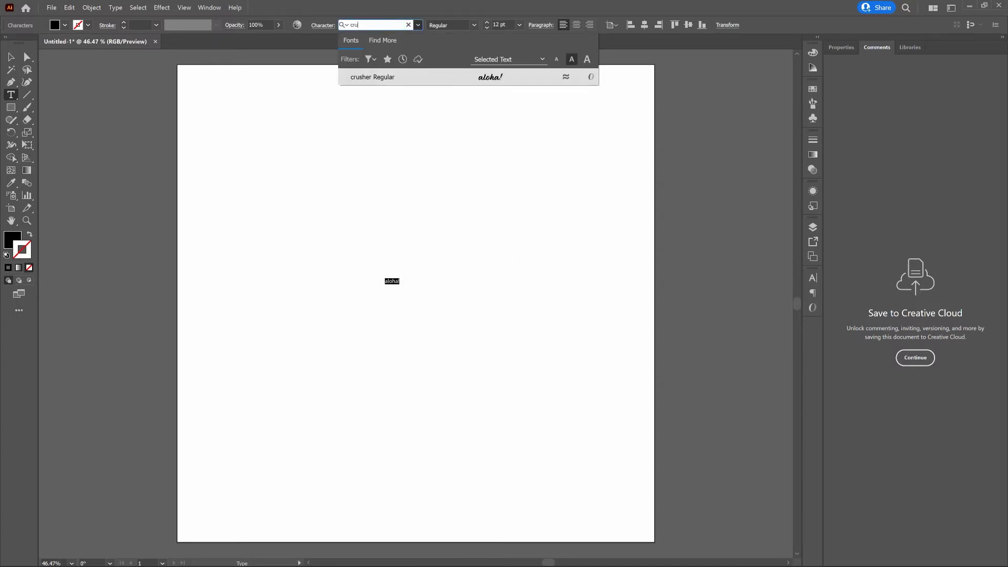
type("sh")
key("Return")
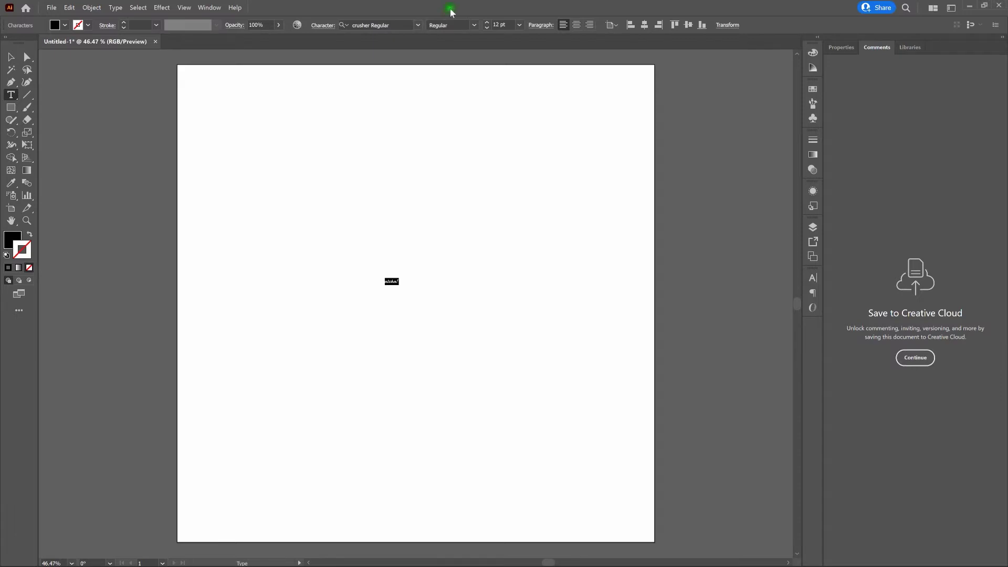
- Set the "aloha!" text size to 250 pt and its paragraph alignment to centred
left_click(496, 25)
type("250")
key("Return")
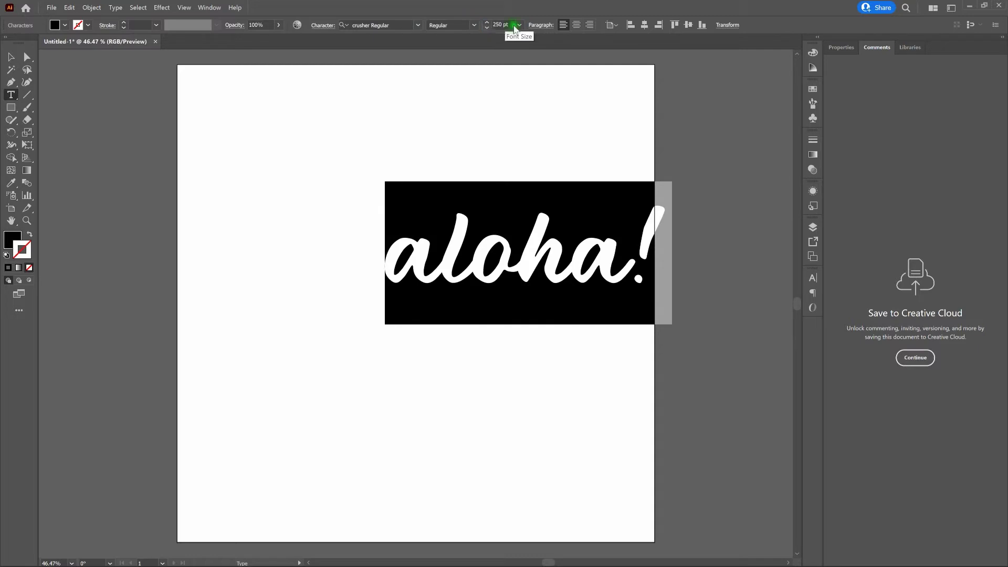
left_click(576, 25)
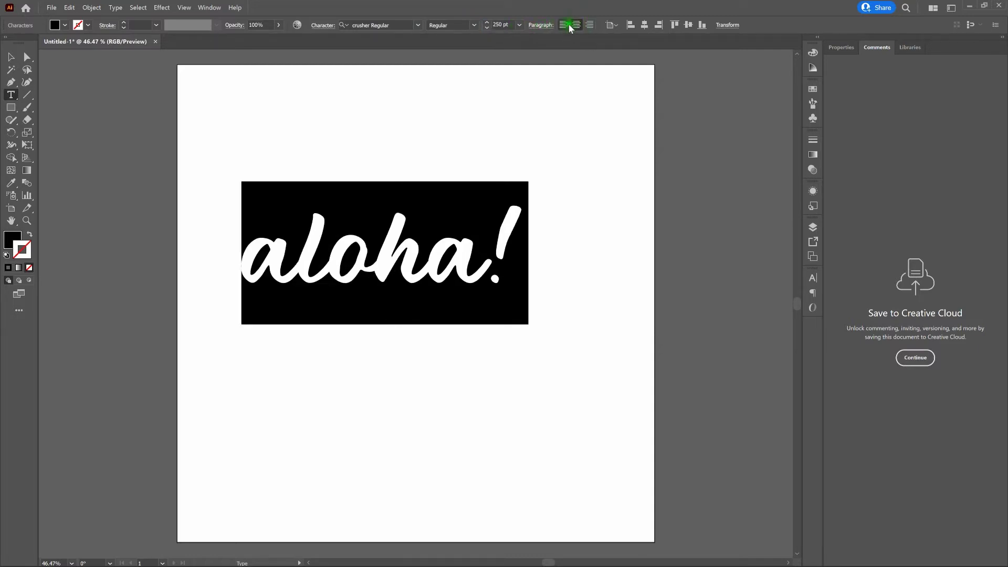
- Centre the "aloha!" text object vertically and horizontally on the artboard
left_click(10, 57)
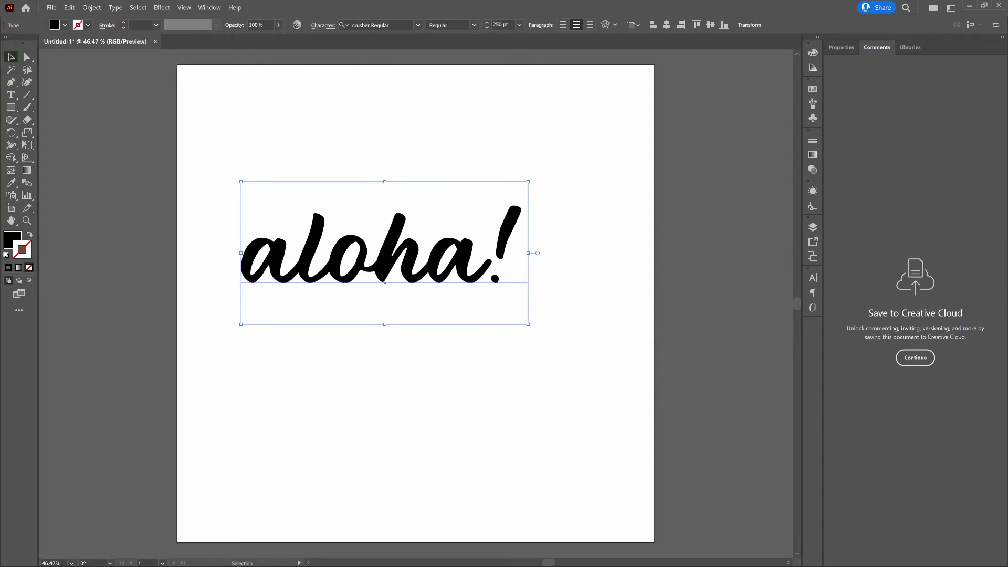
left_click(710, 25)
left_click(664, 27)
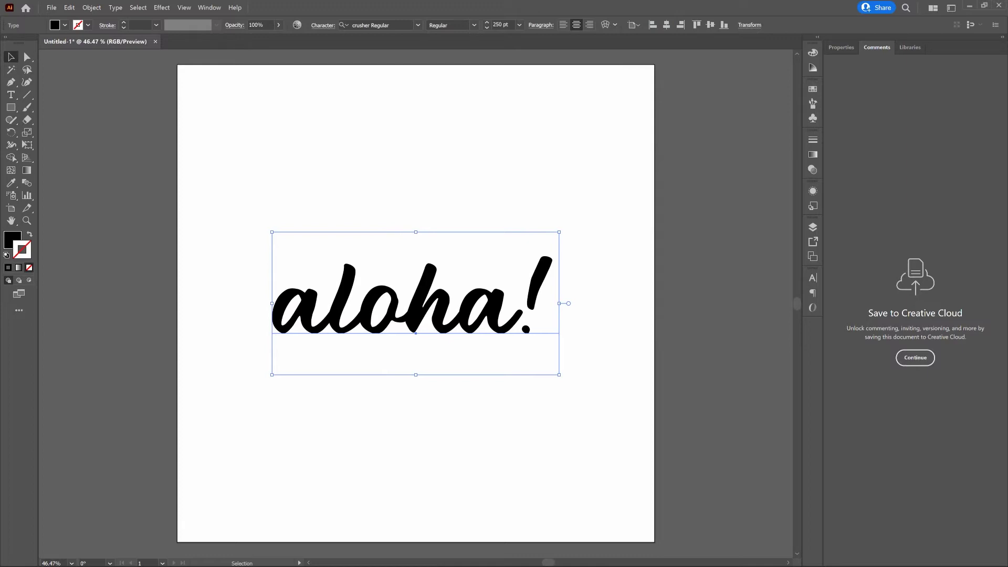
- Display the Appearance settings of the selected "aloha!" text
left_click(209, 7)
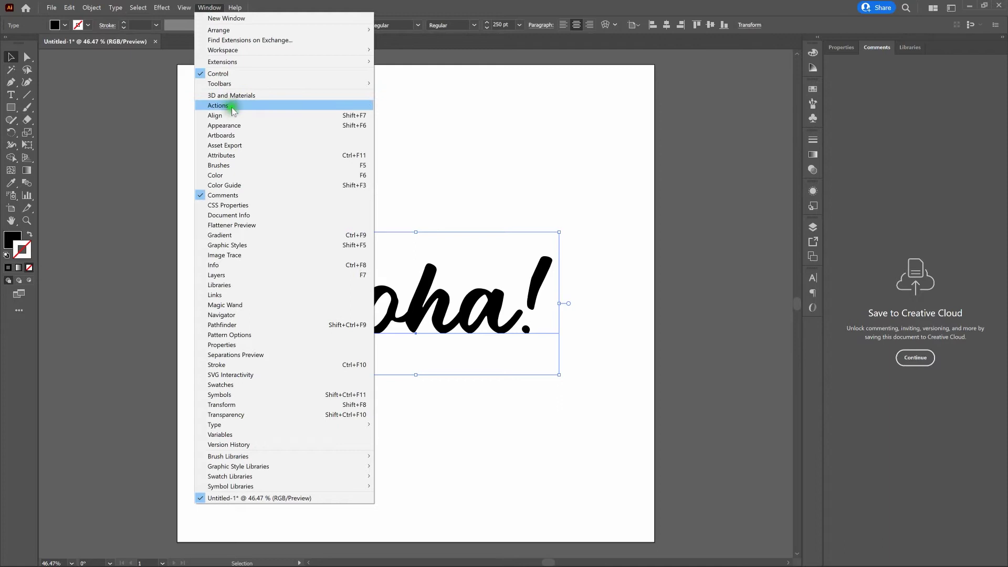
left_click(324, 7)
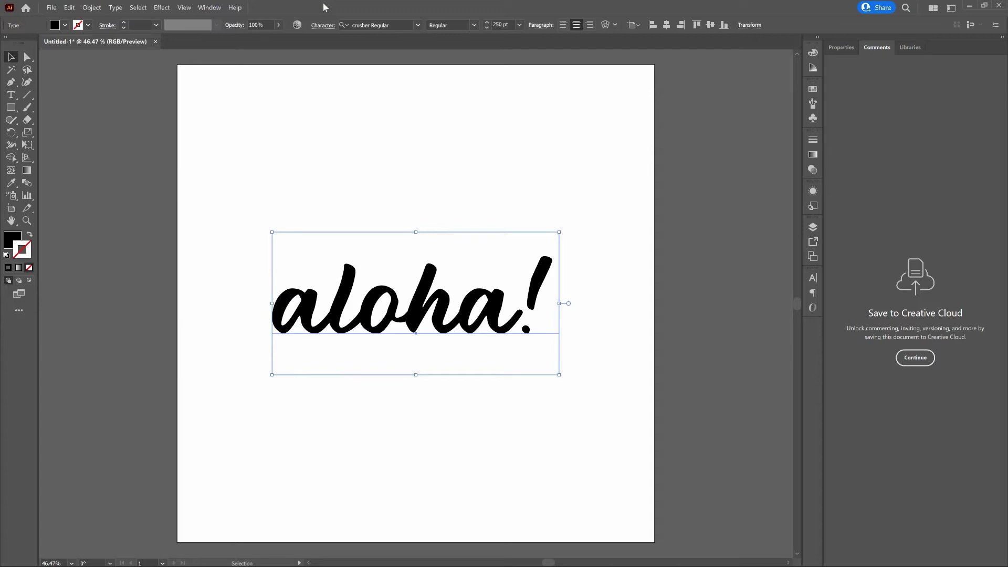
left_click(813, 191)
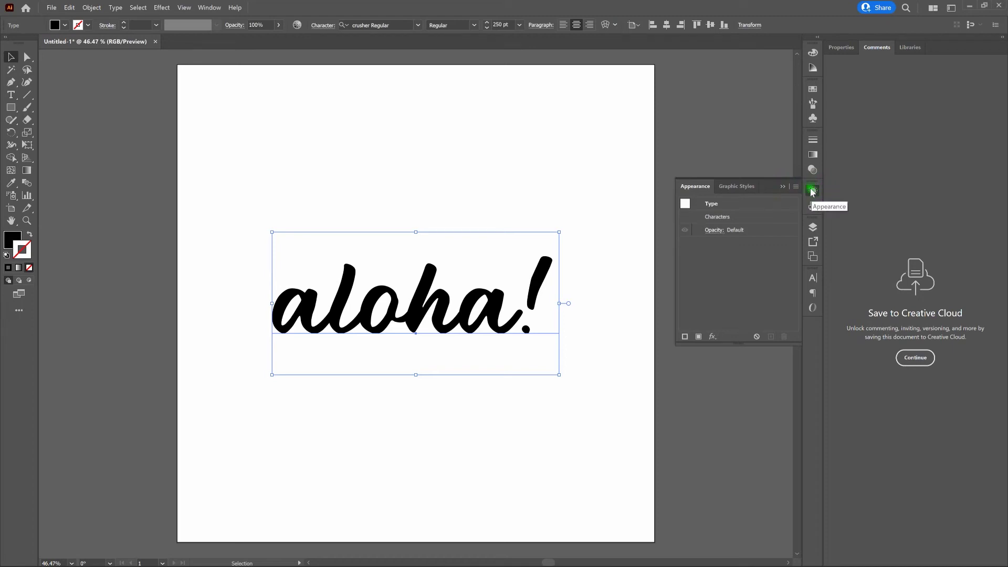
left_click(785, 187)
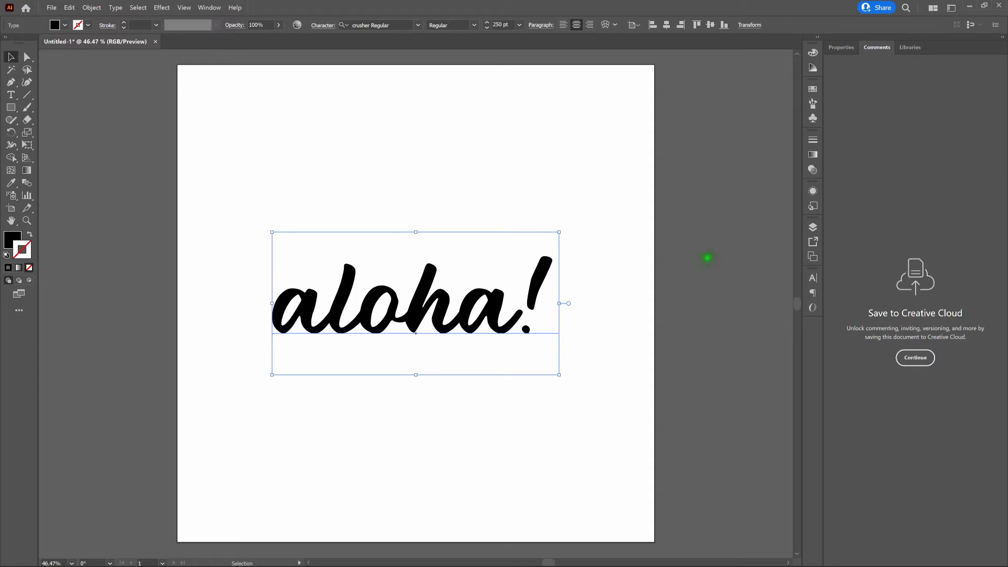
left_click(209, 7)
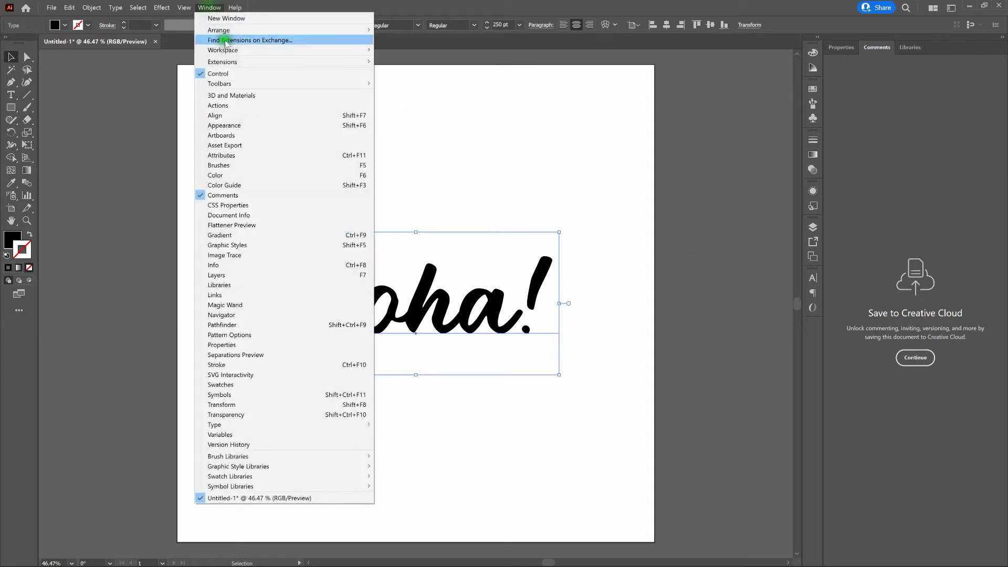
left_click(243, 125)
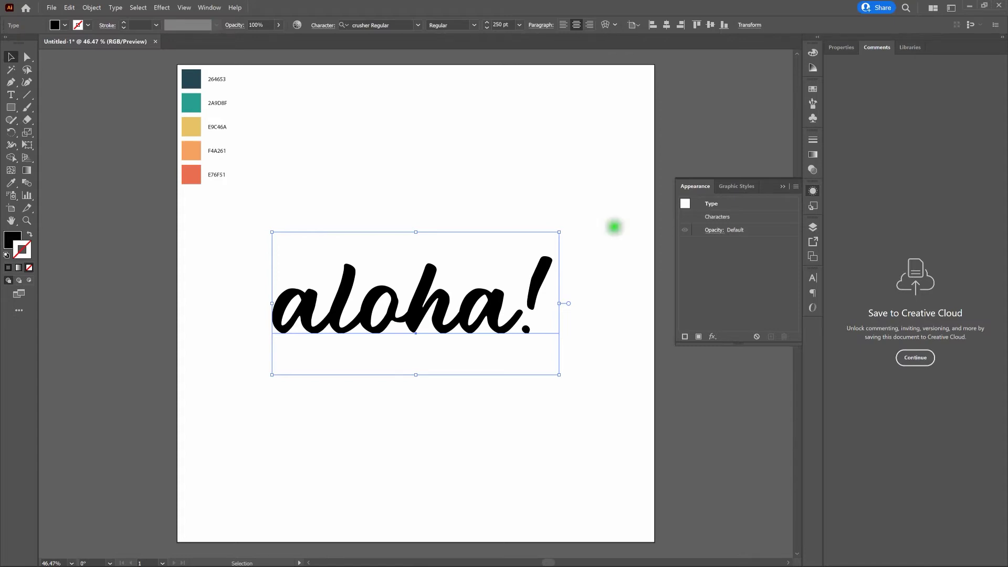
- Add a new fill to the "aloha!" text's appearance and set its hex colour to 2a9d8f
left_click(699, 337)
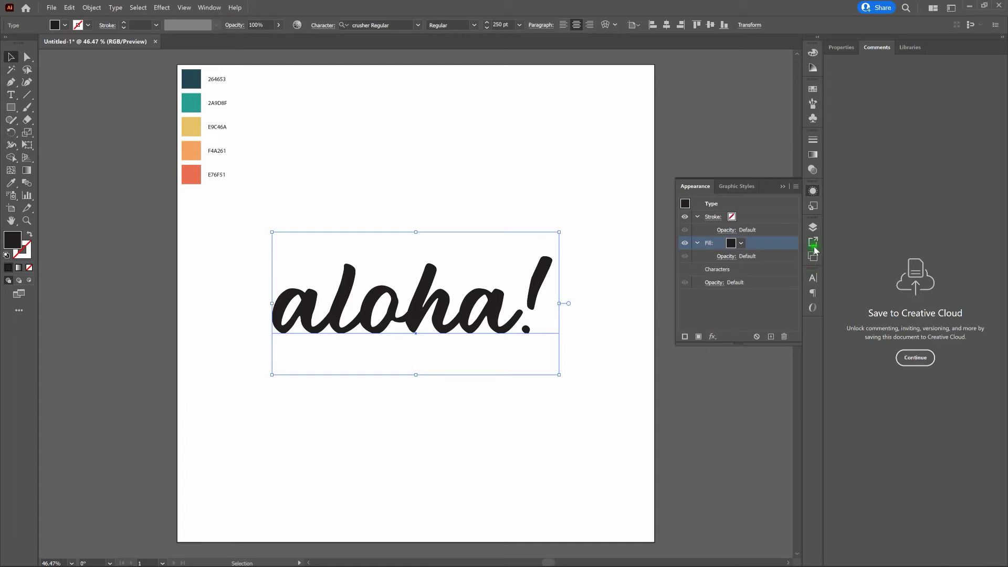
left_click(742, 242)
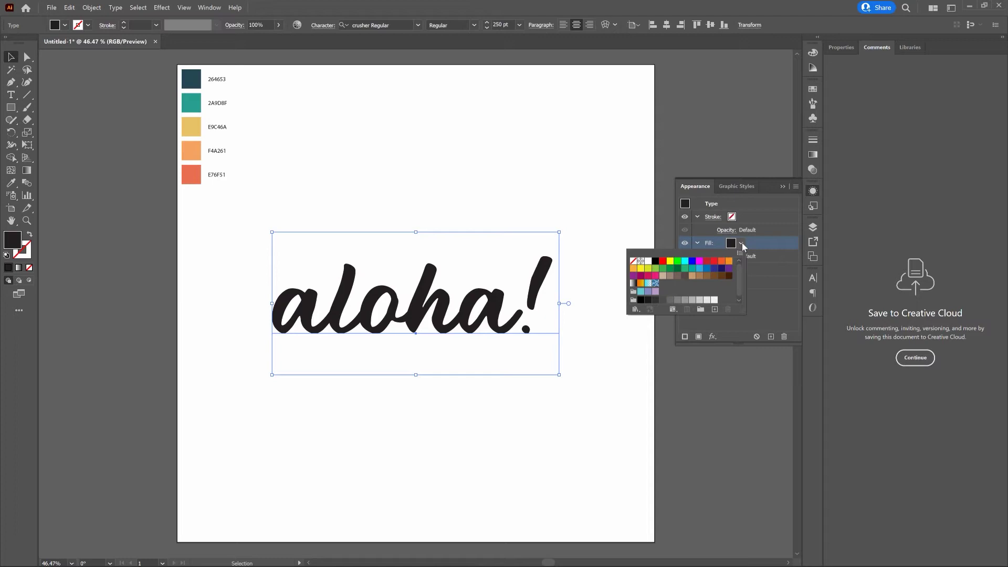
left_click(742, 244)
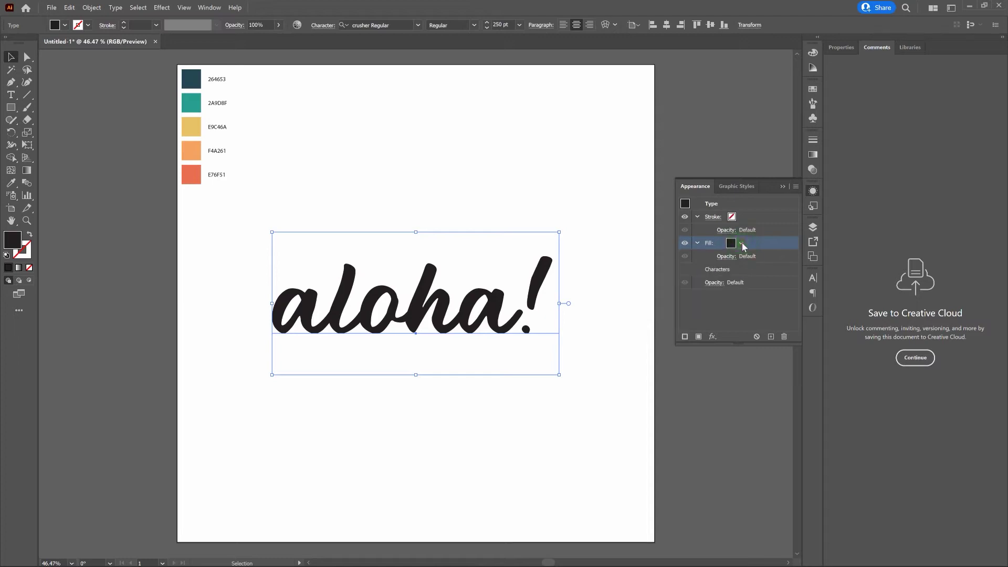
left_click(742, 243, "shift")
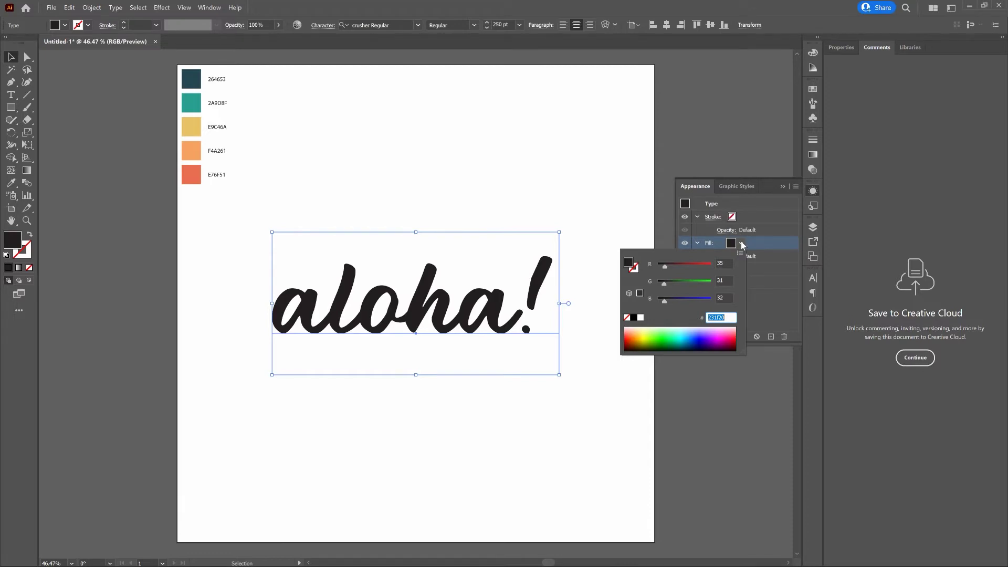
type("2a9d8f")
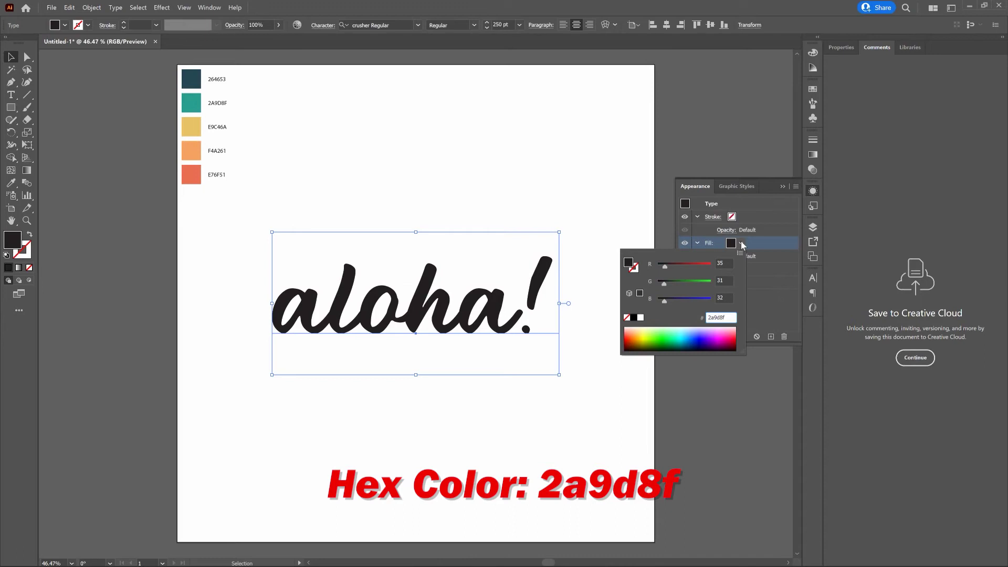
key("Return")
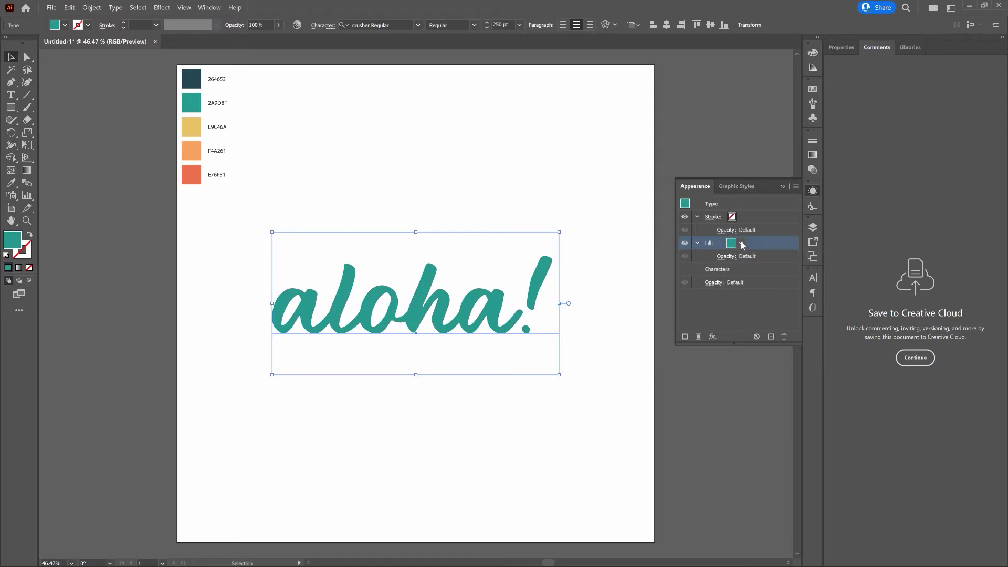
left_click(743, 269)
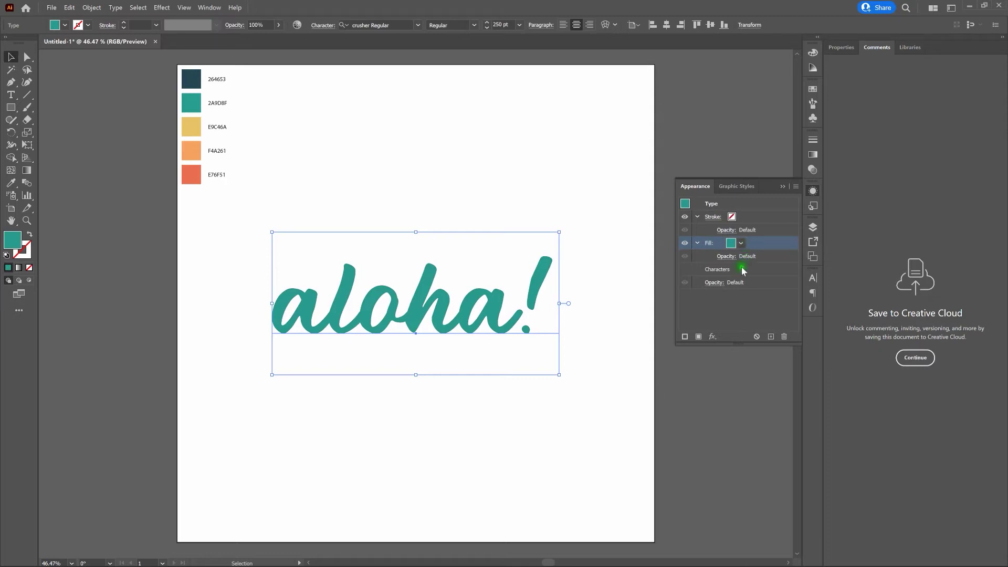
- Add a 12 pt black stroke to the text's appearance and move it below the teal fill
left_click(685, 337)
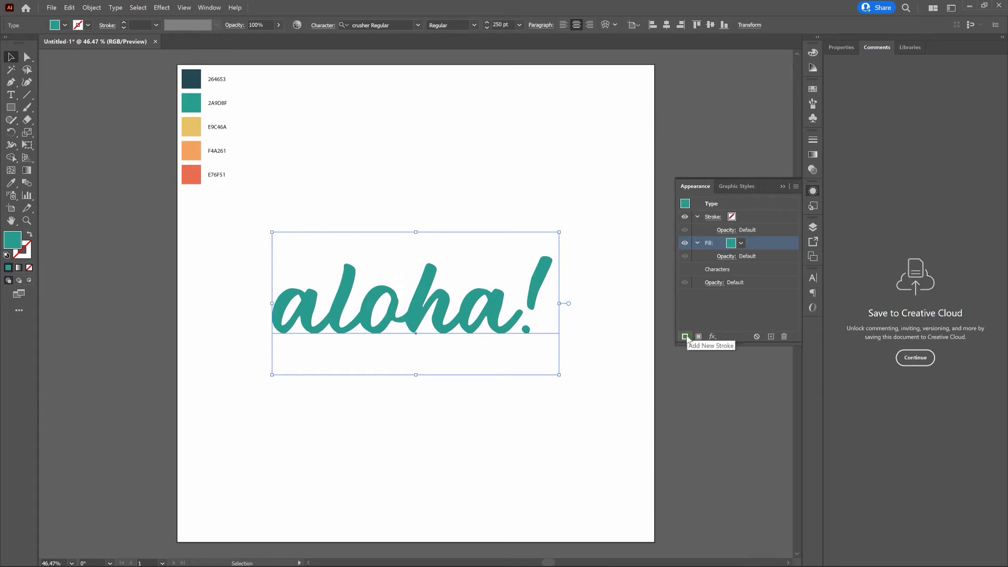
left_click(685, 336)
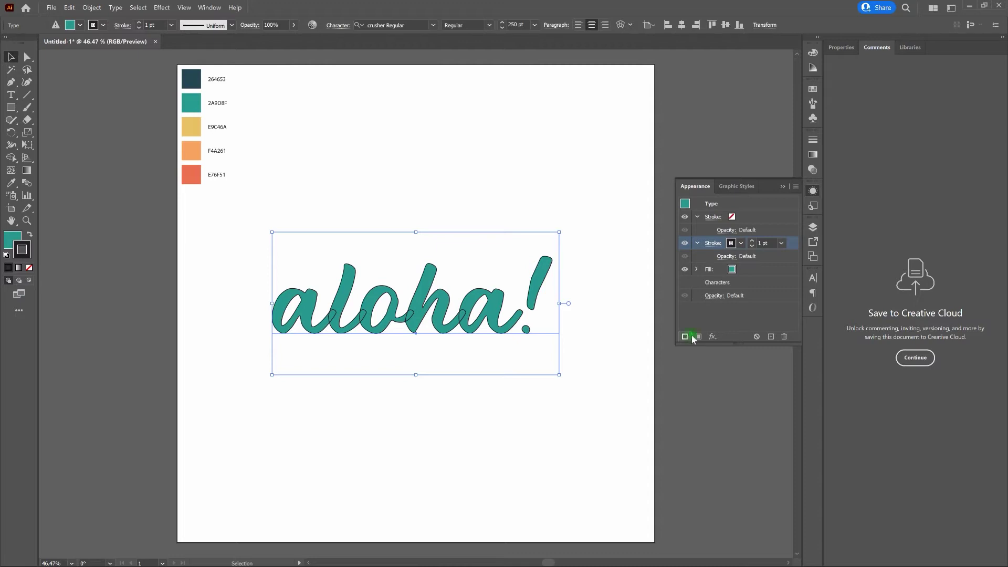
left_click(765, 242)
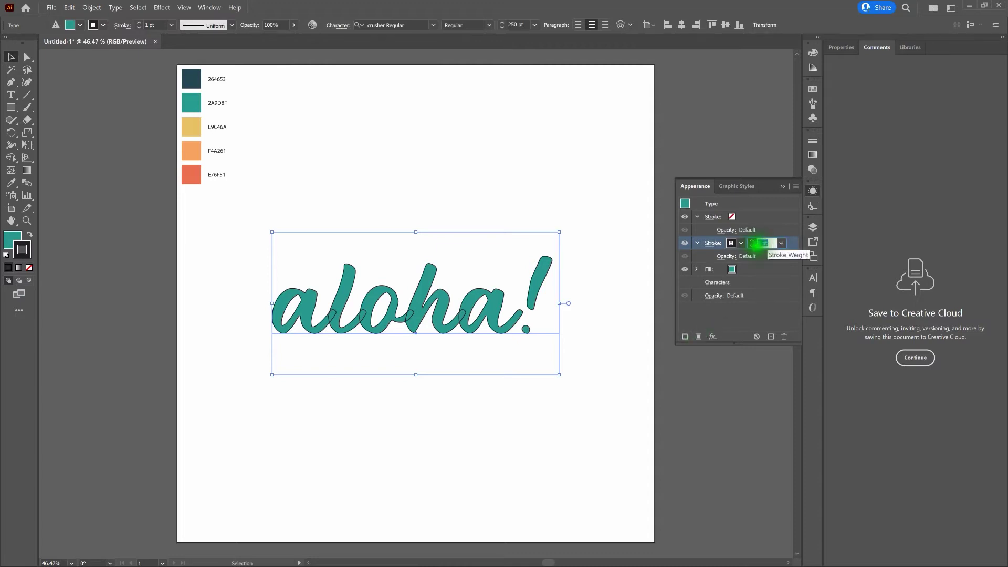
type("12")
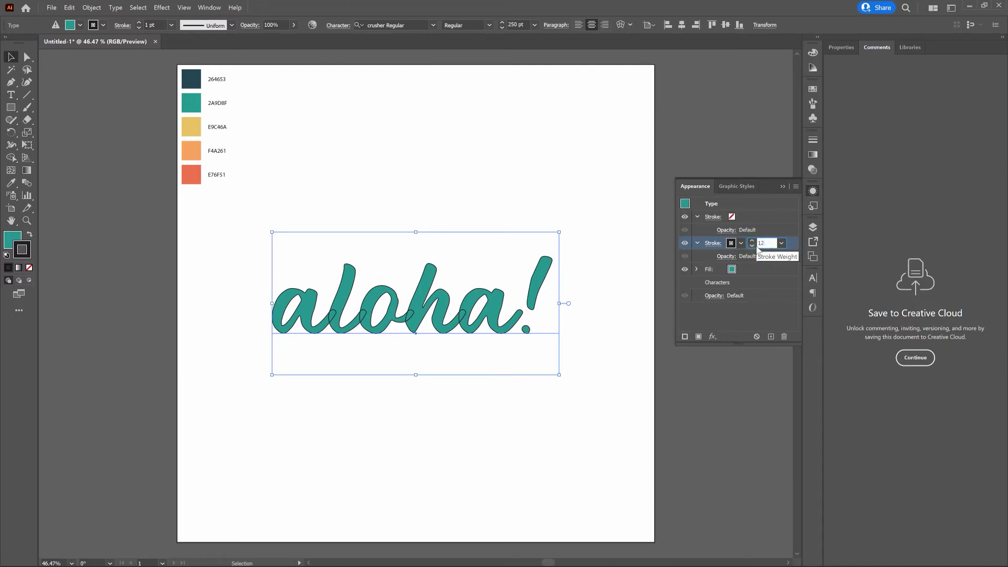
key("Return")
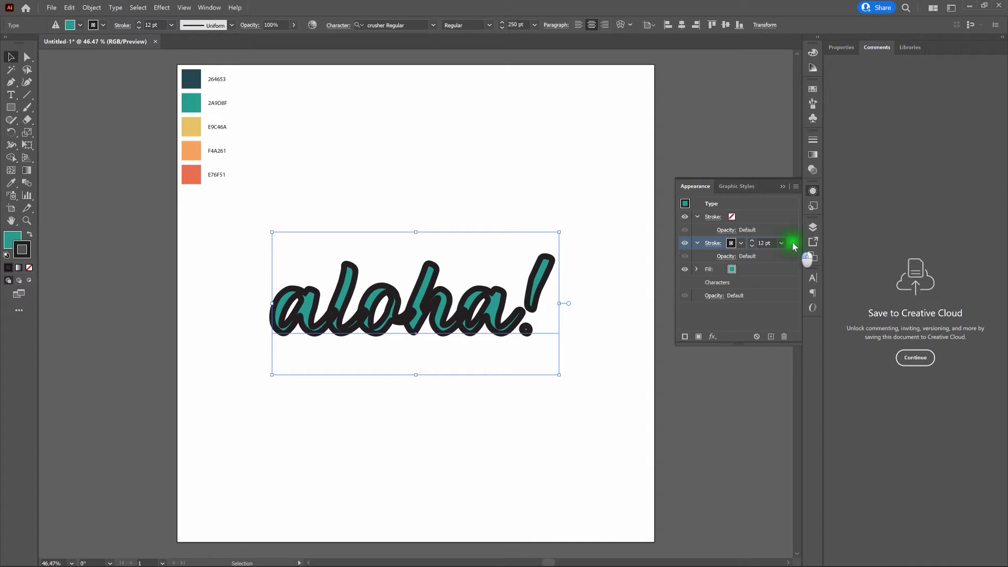
left_click_drag(794, 247, 780, 277)
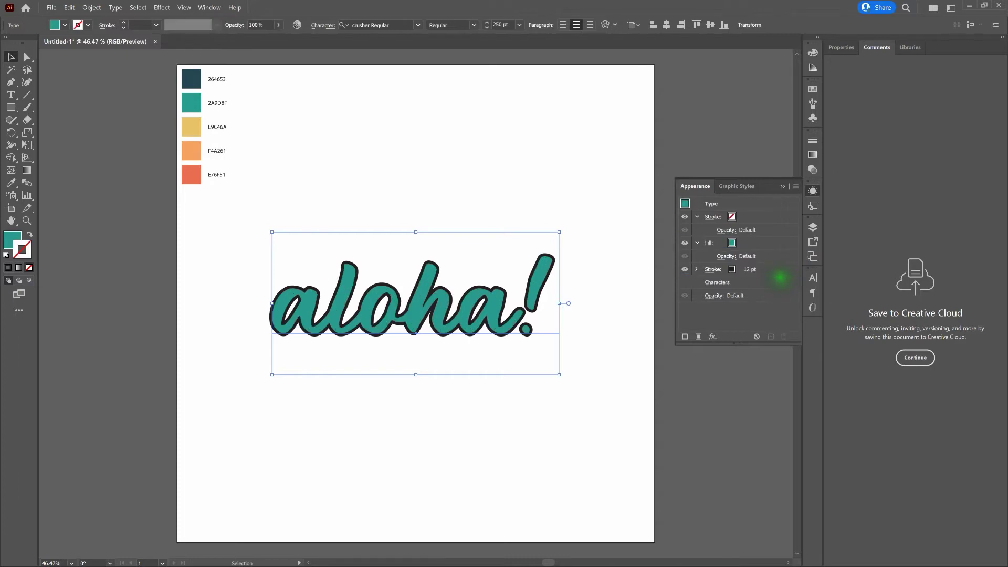
- Add a second 12 pt stroke to the text's appearance and set the lowest stroke's hex colour to 264653
left_click(780, 269)
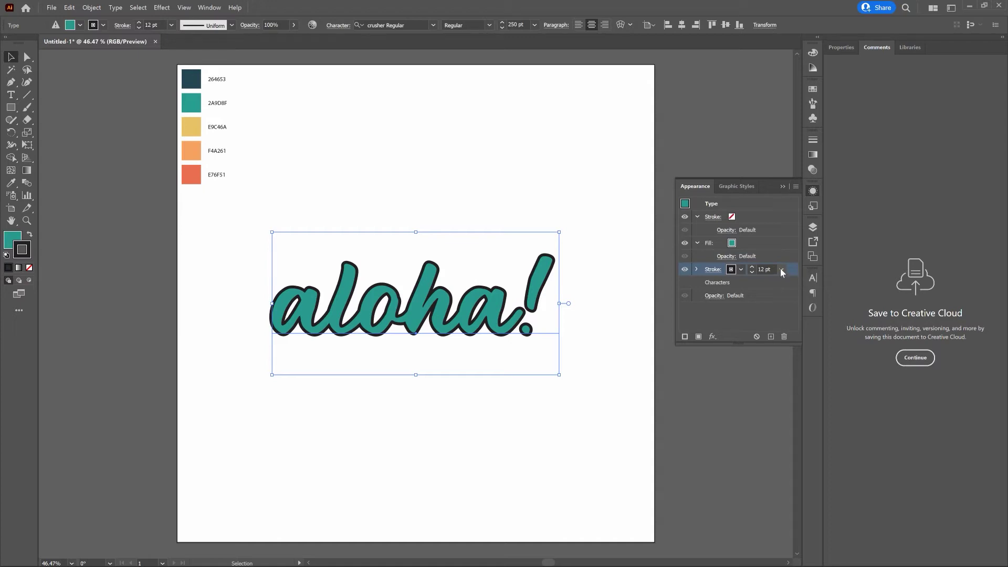
left_click(735, 302)
left_click(685, 336)
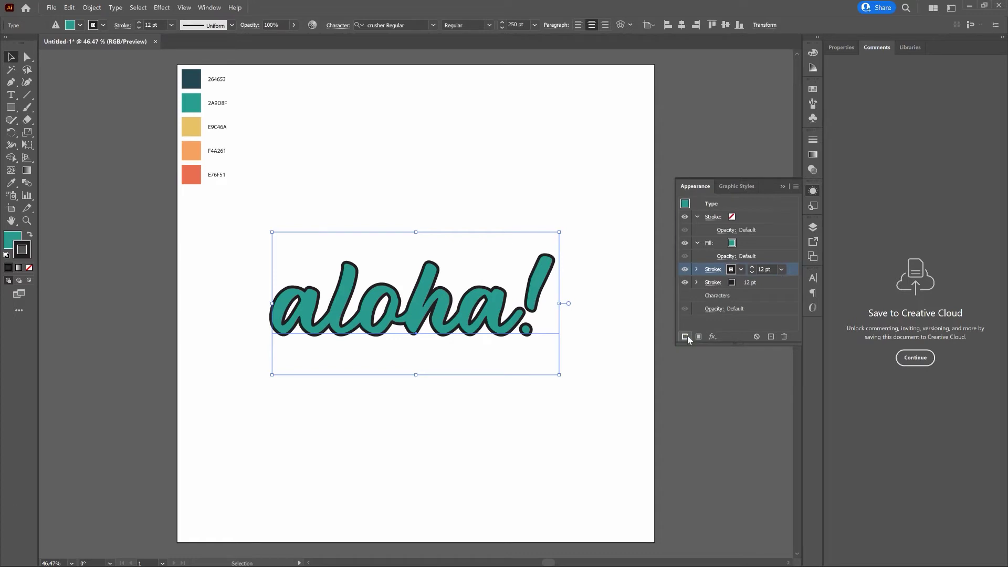
mouse_move(777, 272)
left_mouse_down()
mouse_move(792, 272)
mouse_move(787, 286)
left_mouse_up()
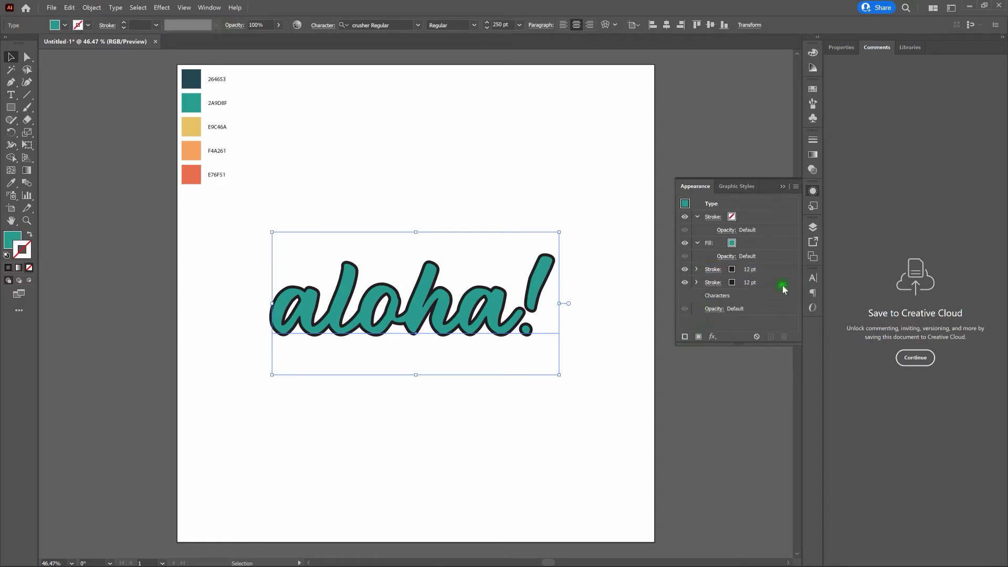
left_click(733, 282)
left_click(732, 282, "shift")
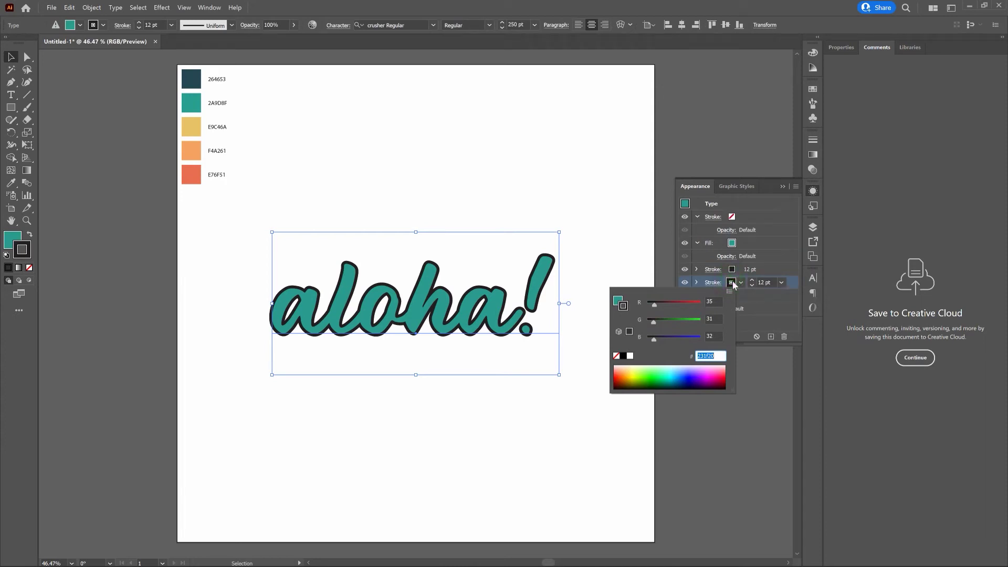
type("264653")
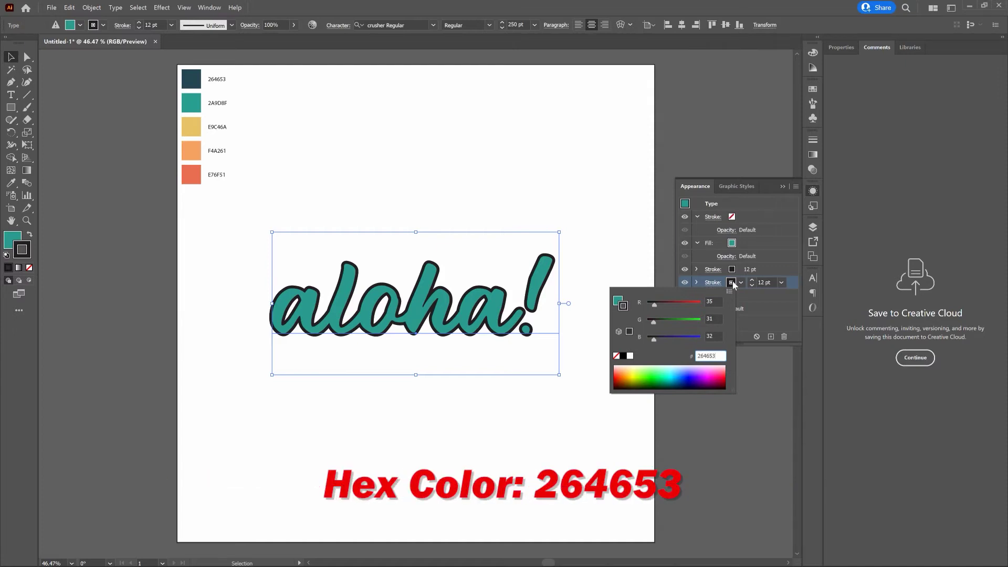
key("Return")
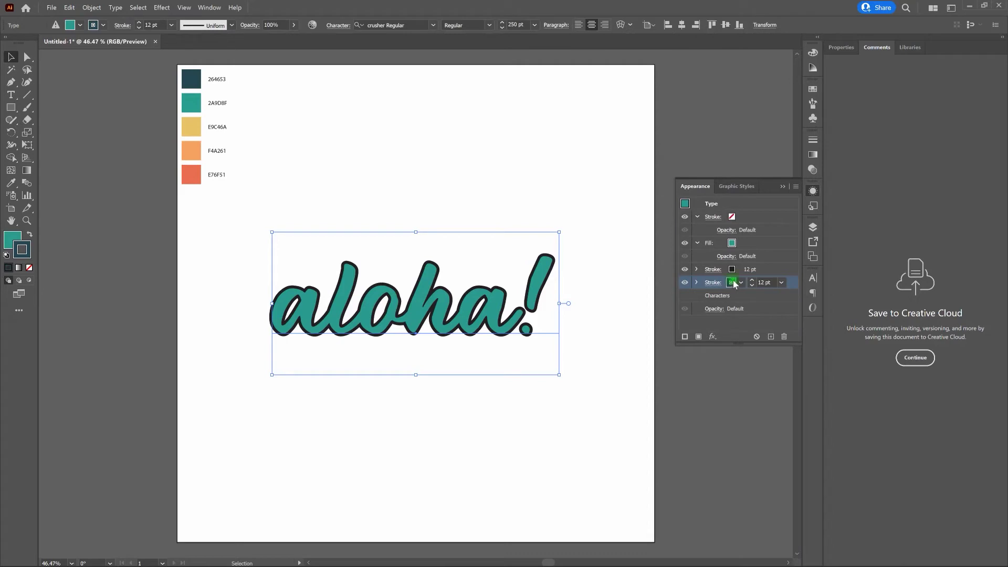
- Increase the weight of the lowest, dark blue stroke to 24 pt and deselect the text
left_click(753, 283)
left_click(753, 284)
left_click(753, 284)
left_click(753, 283)
left_click(753, 283)
left_click(753, 284)
left_click(753, 283)
left_click(753, 284)
left_click(753, 284)
left_click(753, 283)
left_click(753, 283)
left_click(753, 284)
left_click(753, 284)
left_click(632, 326)
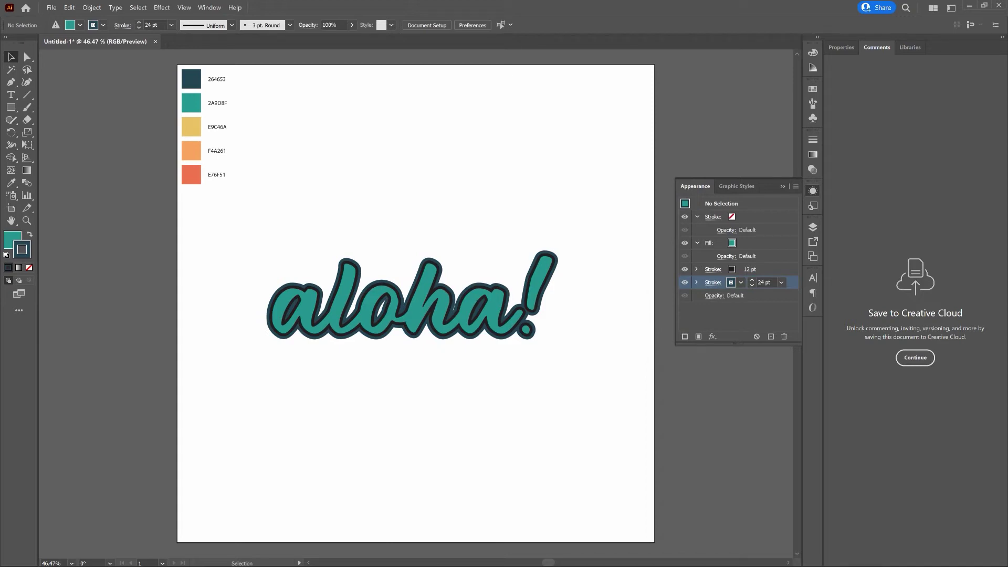
- Reselect the "aloha!" text and change its 12 pt black stroke to the White swatch
left_click(519, 322)
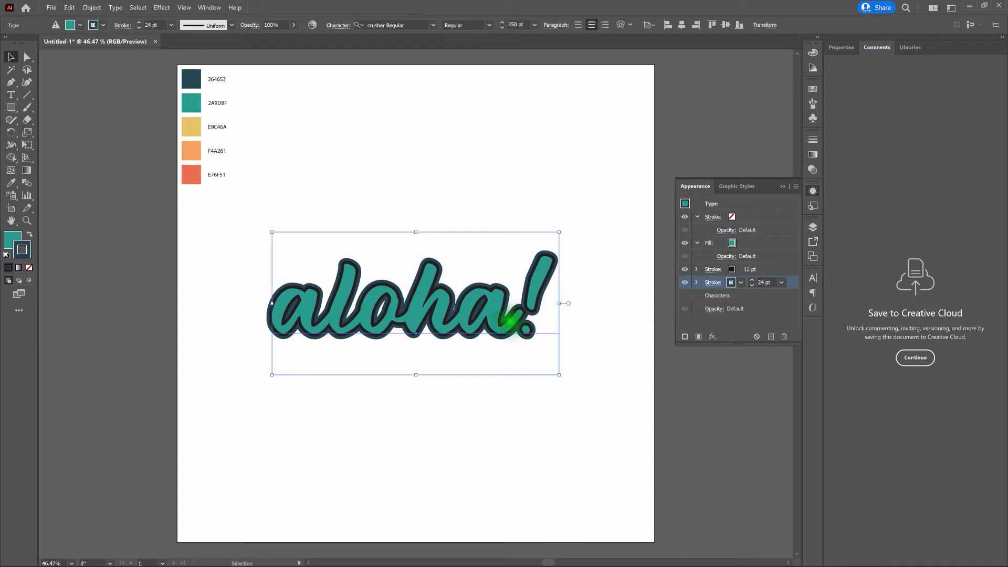
left_click(732, 271)
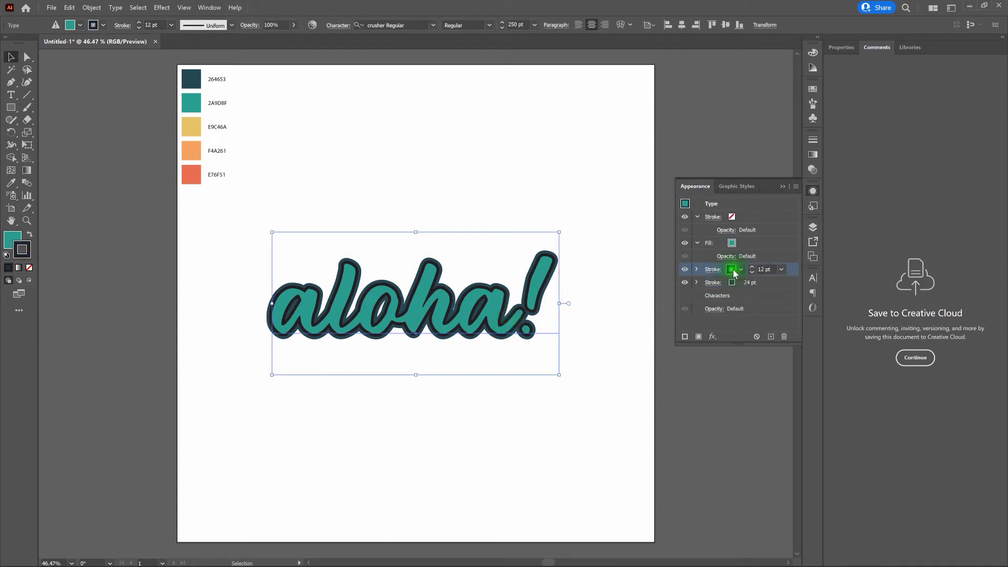
left_click(732, 270)
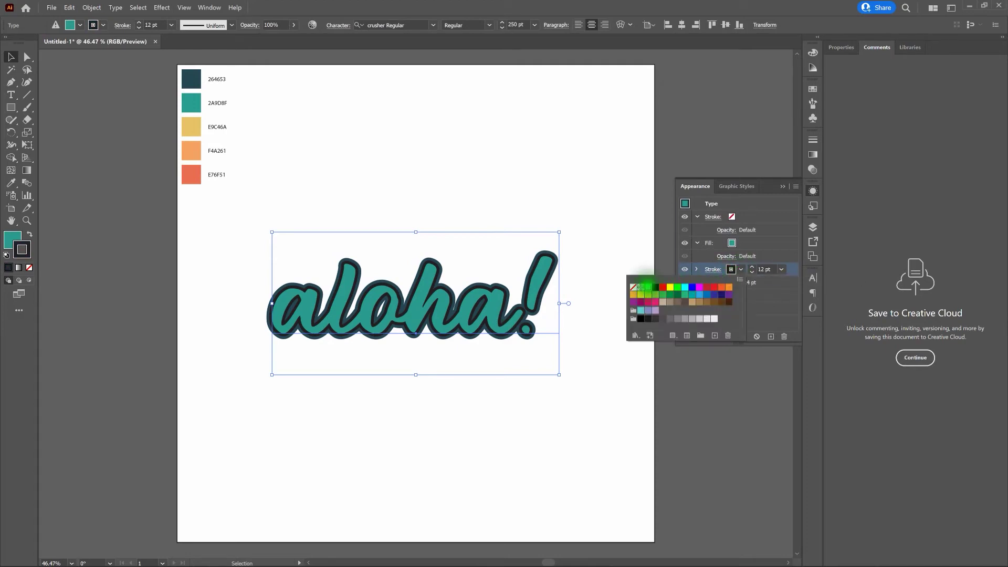
left_click(648, 288)
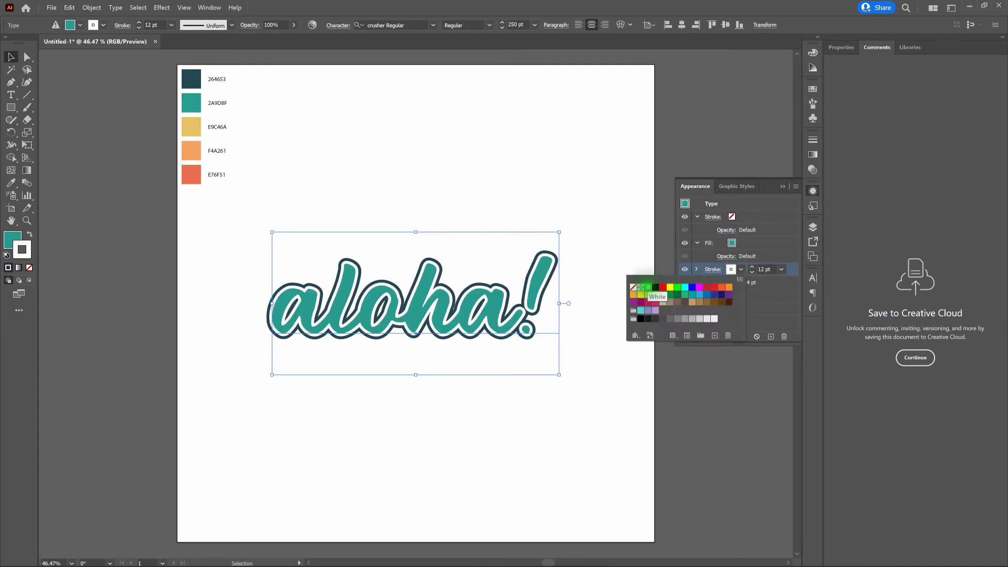
left_click(610, 273)
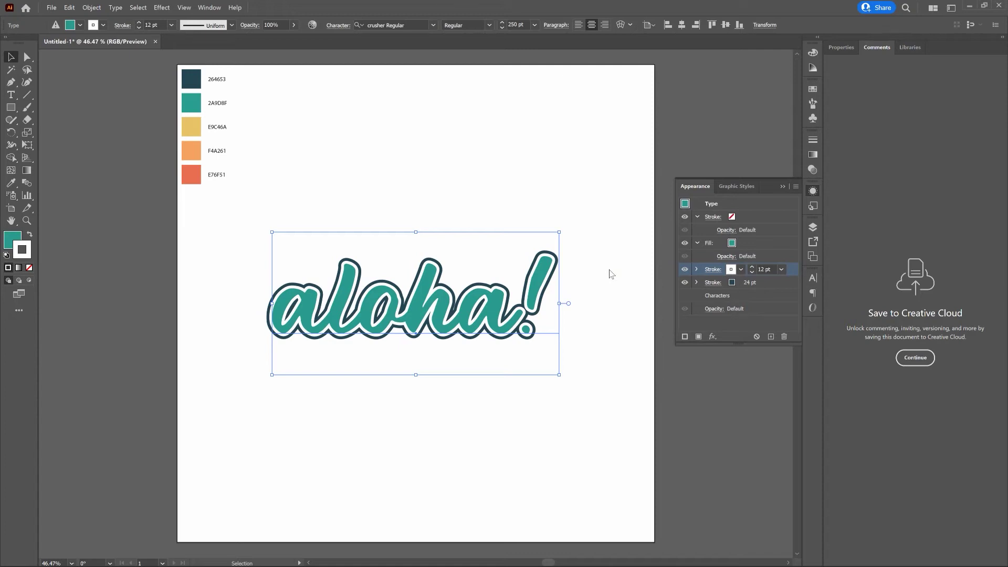
- Give the white 12 pt stroke a round cap and round join corners
left_click(710, 269)
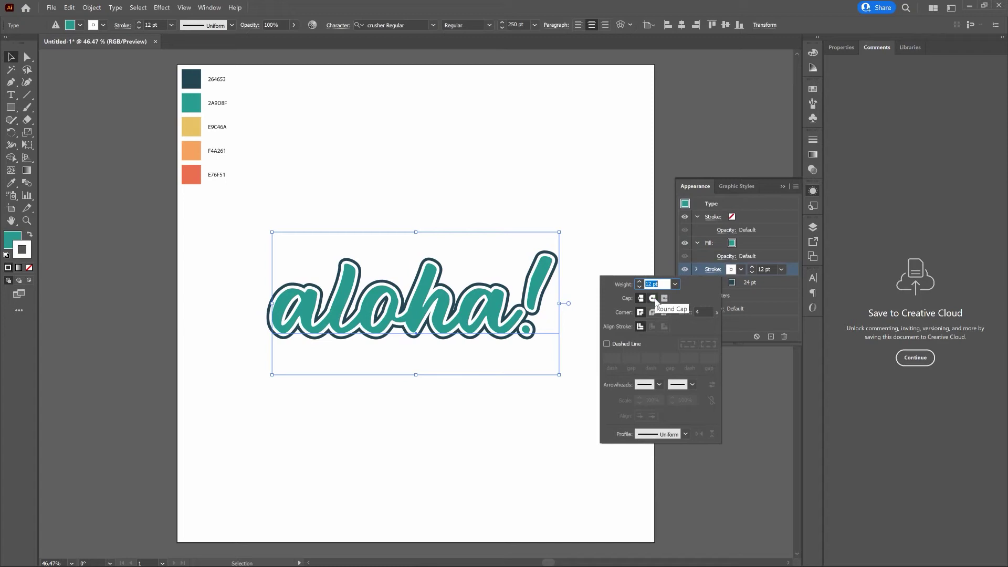
left_click(653, 312)
left_click(654, 312)
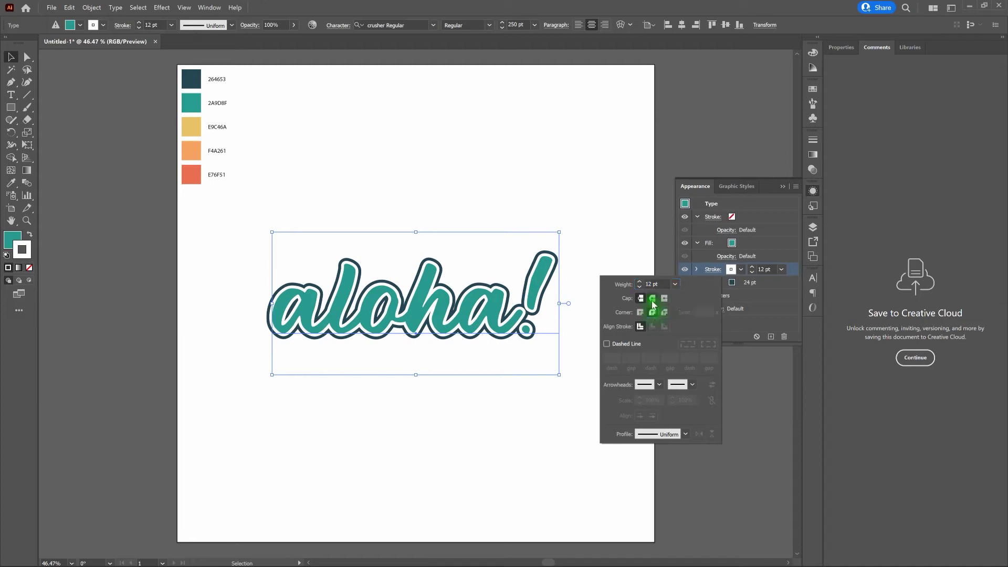
left_click(653, 298)
left_click(638, 263)
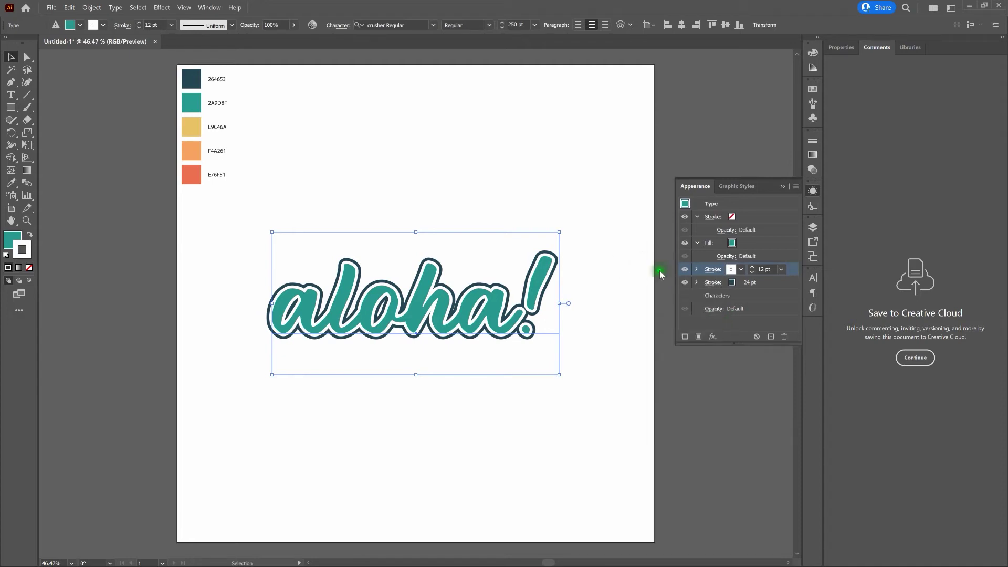
- Give the dark blue 24 pt stroke a round cap and round join corners
left_click(713, 282)
left_click(653, 311)
left_click(652, 326)
left_click(619, 260)
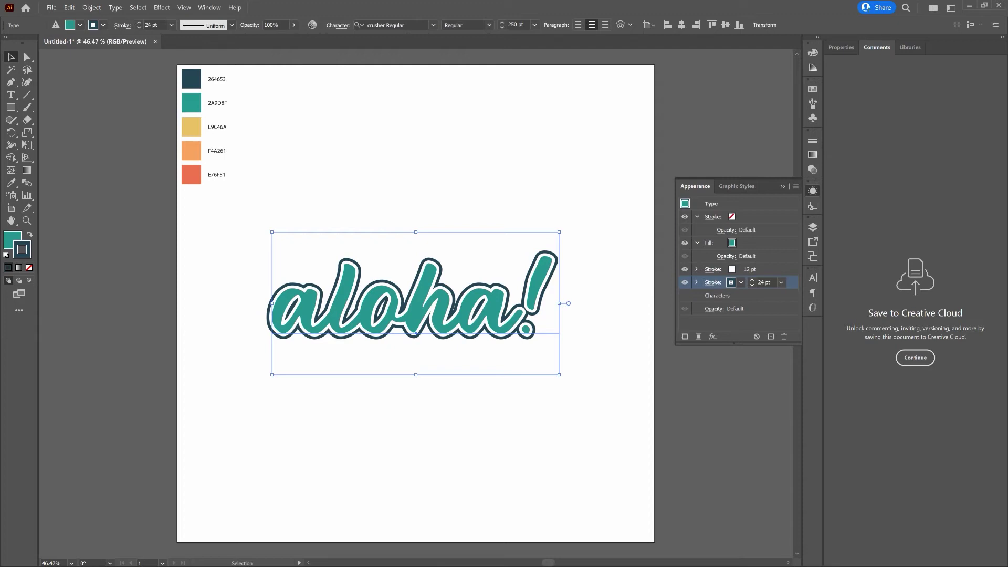
- Apply a Transform effect to the dark blue stroke with 0.25 pt horizontal and vertical moves and 16 copies
left_click(713, 336)
mouse_move(766, 154)
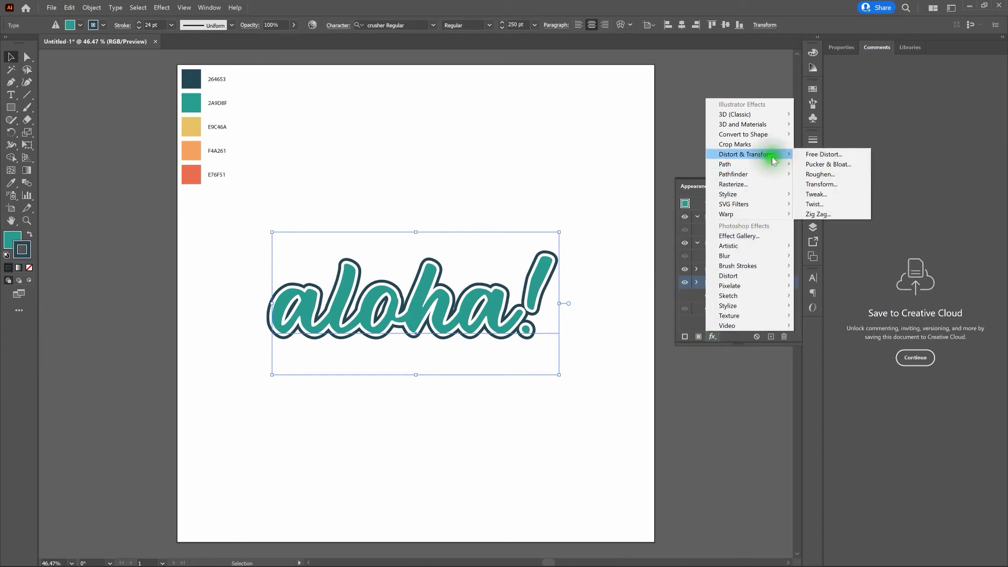
left_click(829, 185)
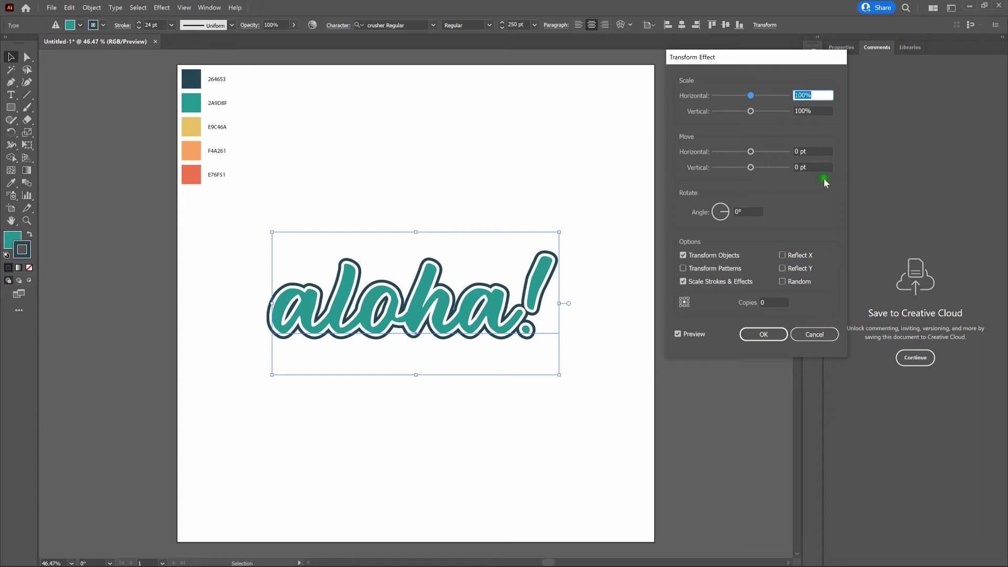
left_click(814, 151)
left_click_drag(814, 151, 787, 153)
type(".25")
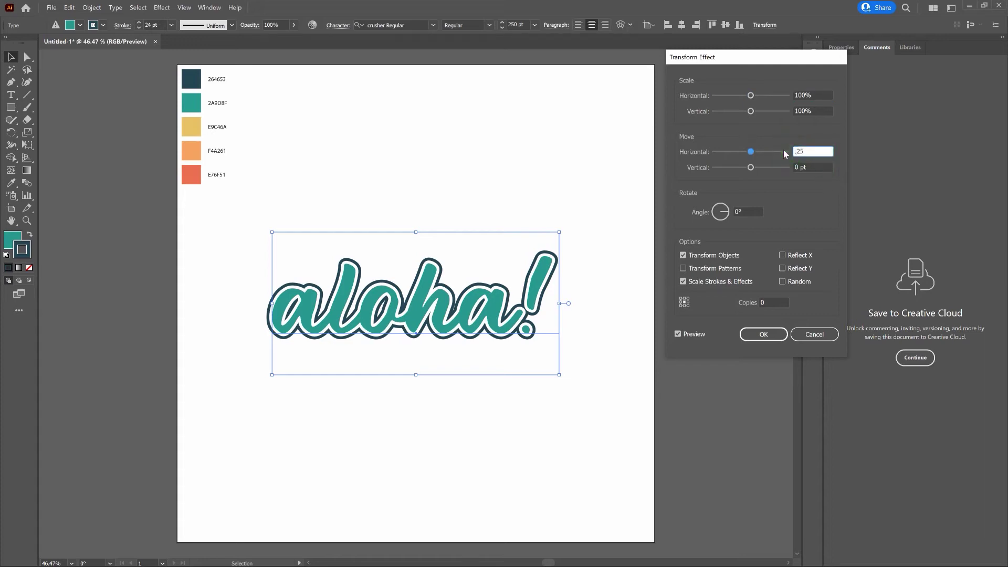
key("Tab")
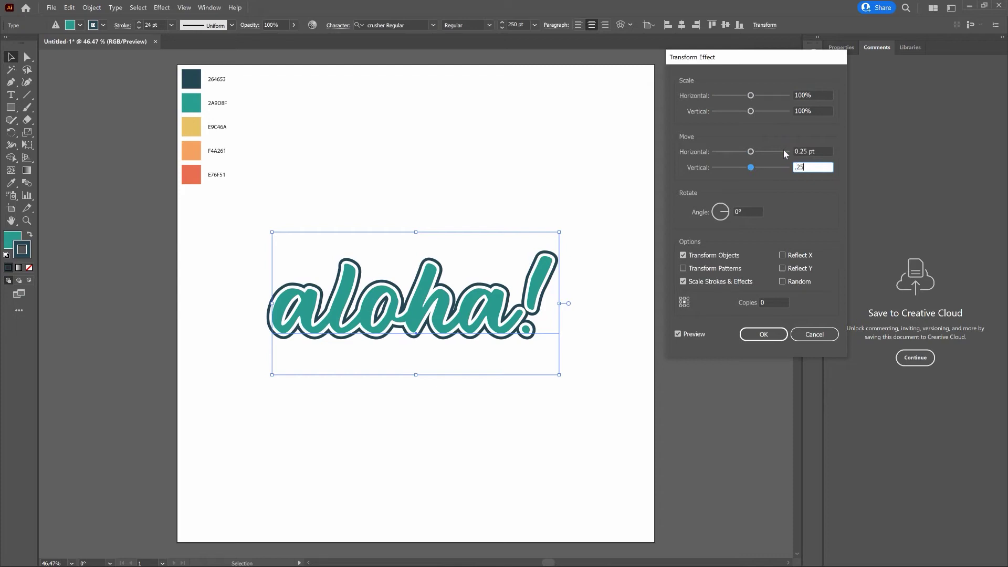
key("Return")
left_click(766, 302)
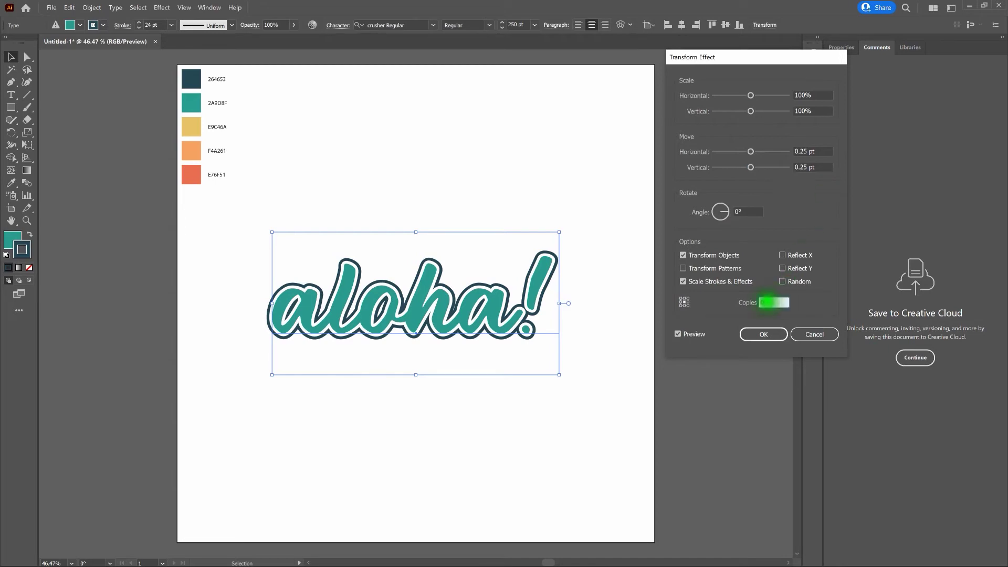
type("16")
key("Tab")
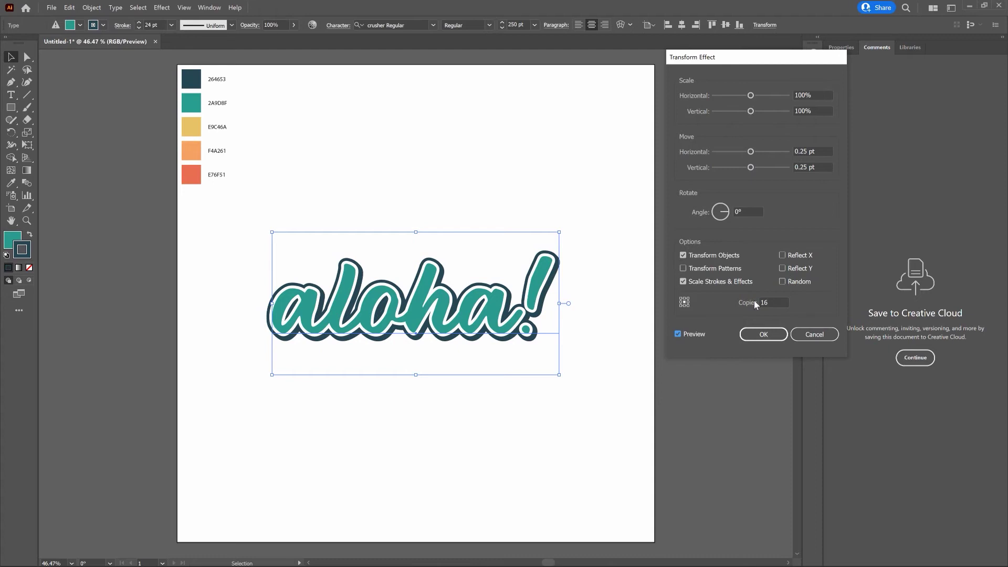
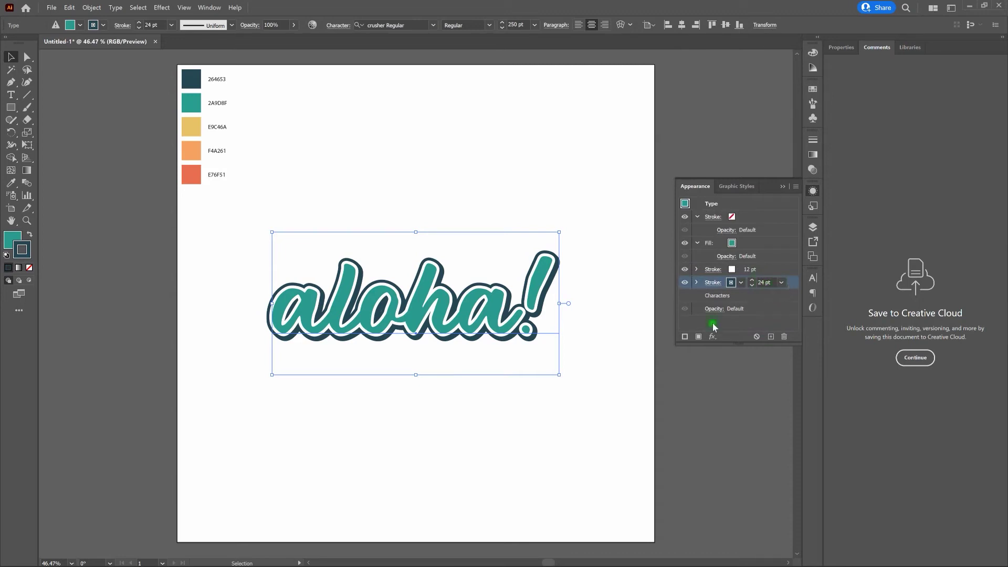
- Duplicate the dark blue 24 pt stroke and set the lower duplicate's hex colour to f4a261
left_click(754, 322)
left_click(771, 336)
left_click(779, 297)
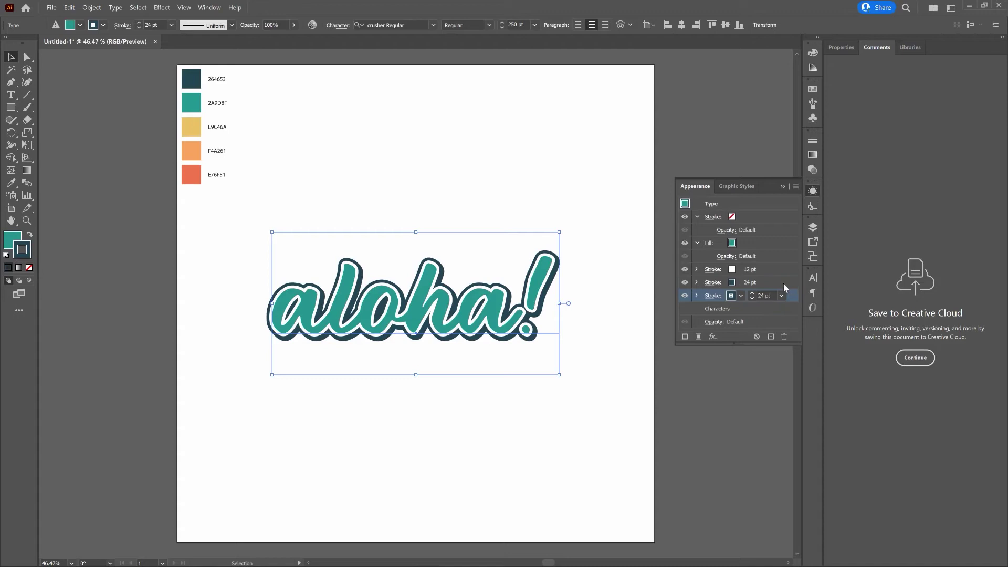
left_click(741, 296)
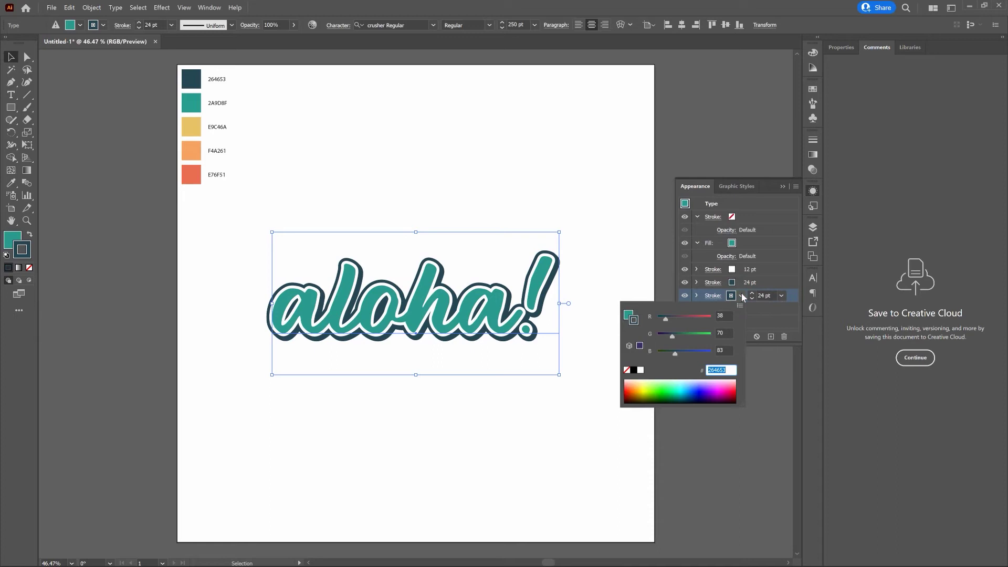
type("f4a261")
key("Return")
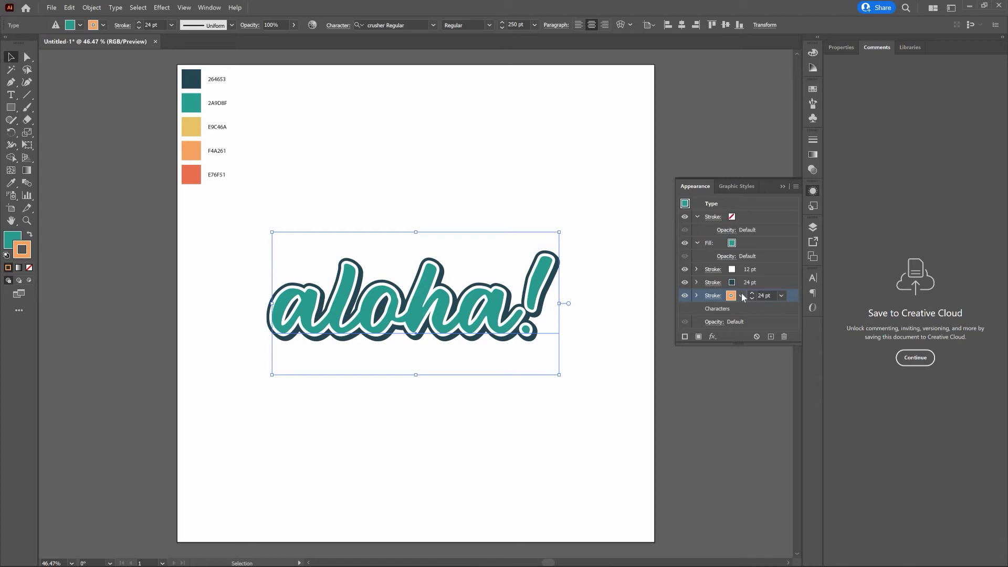
- Set the number of copies in the orange stroke's Transform effect to 32
left_click(750, 307)
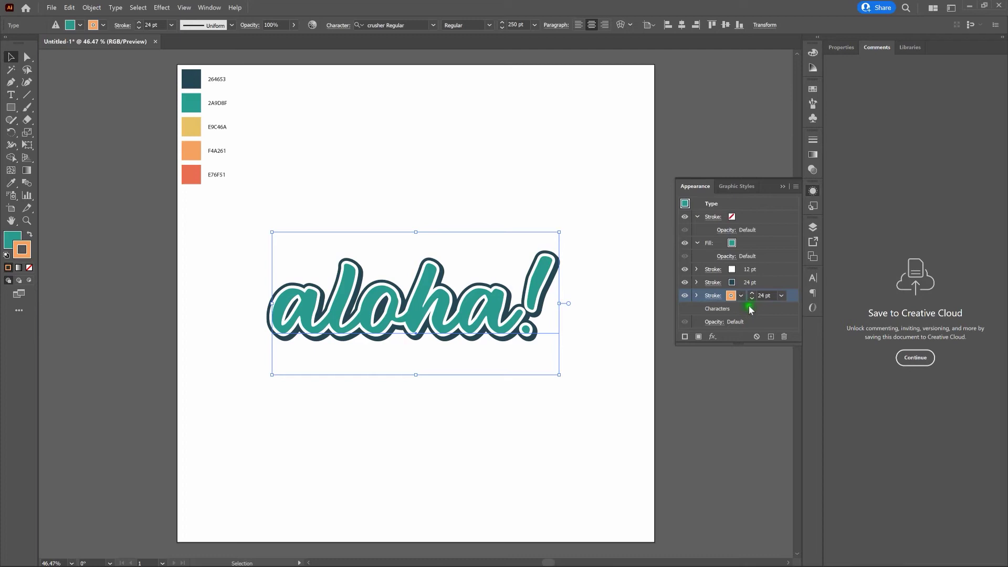
left_click(697, 295)
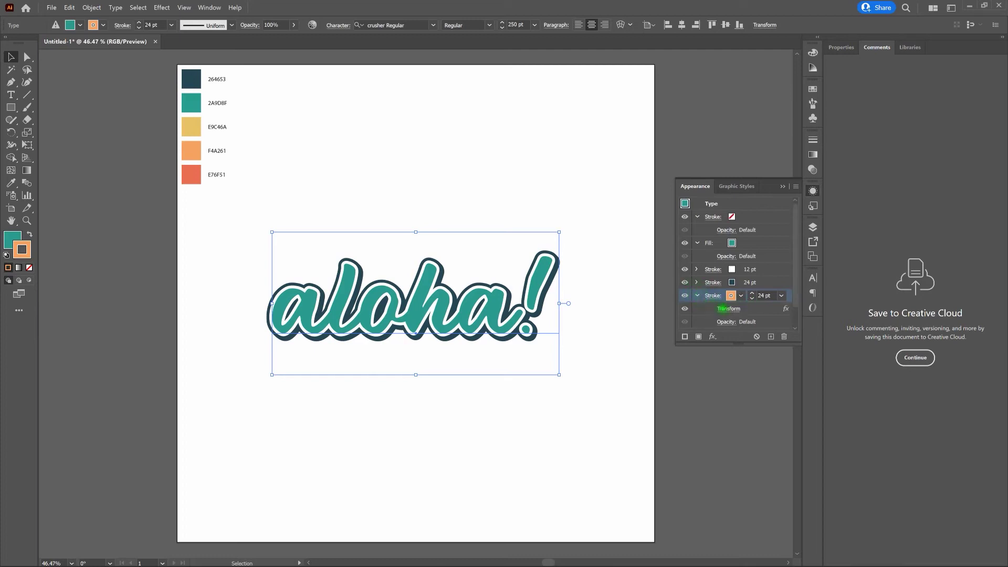
left_click(727, 309)
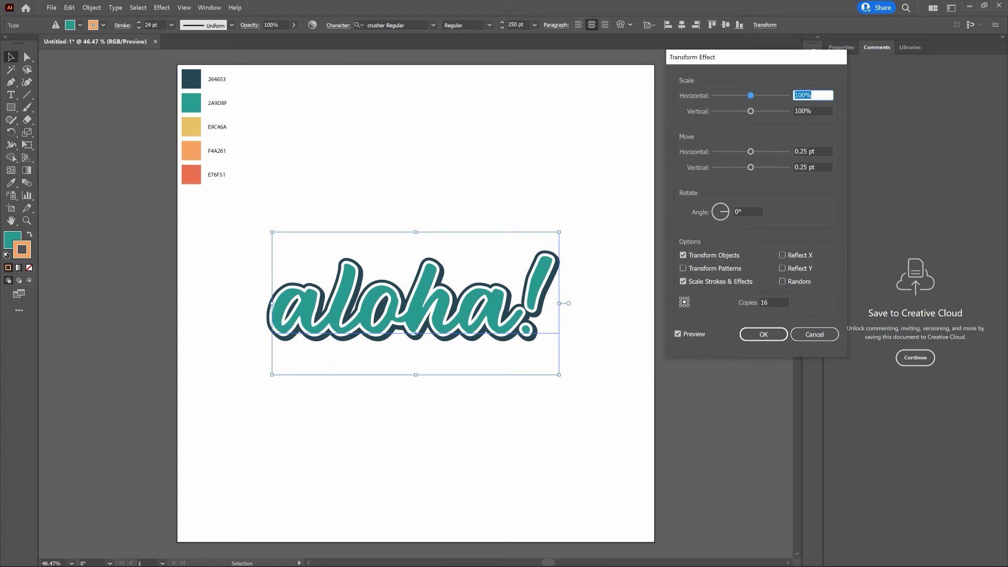
left_click(770, 302)
type("16")
left_click(757, 305)
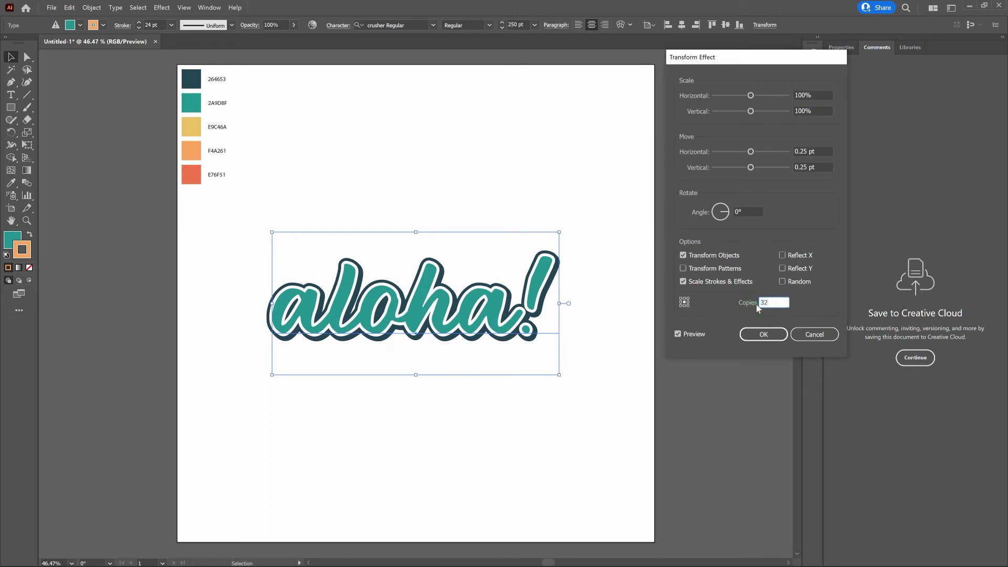
key("Return")
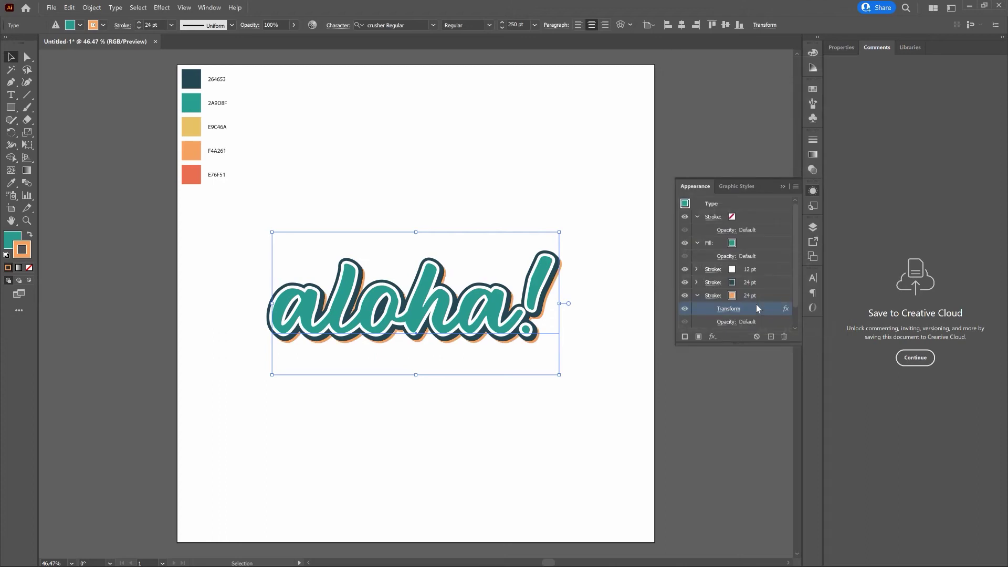
- Set the orange stroke's Transform effect to 40 copies and deselect the text
left_click(734, 308)
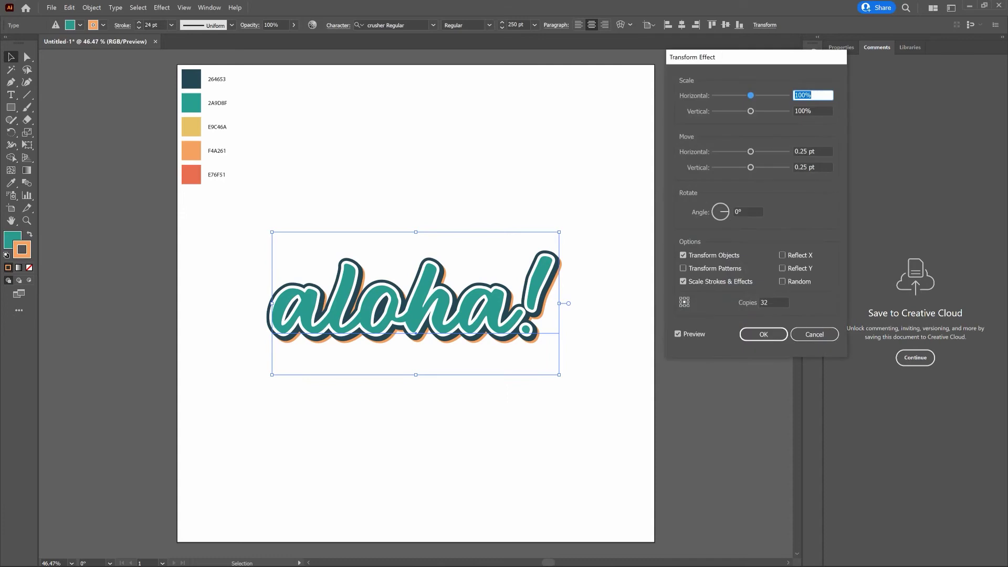
left_click_drag(787, 303, 759, 310)
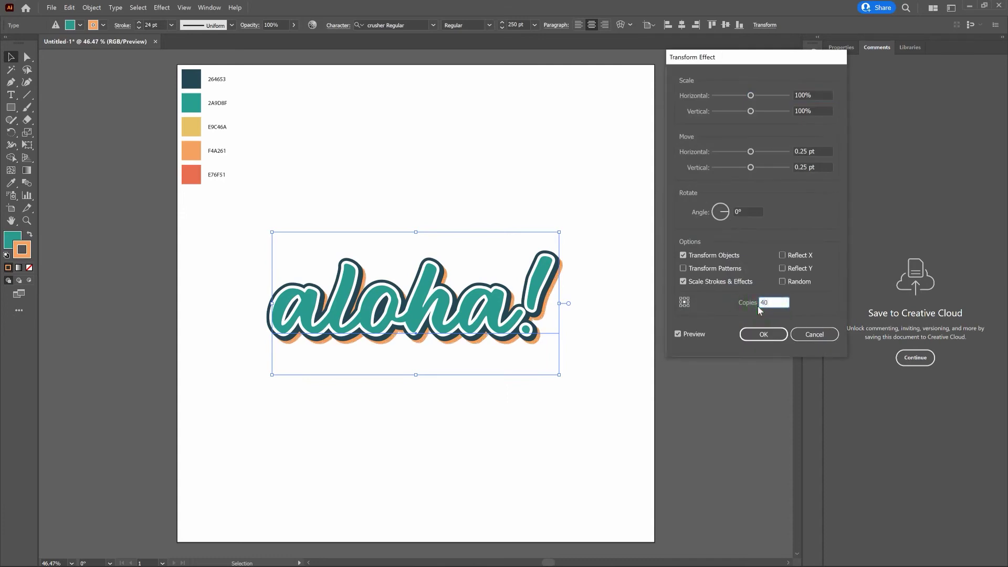
key("Return")
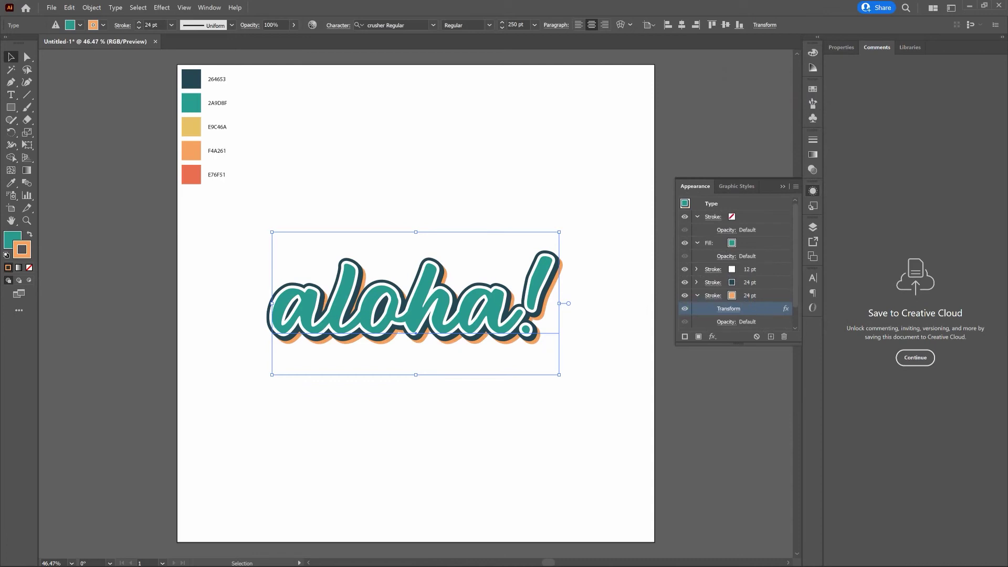
left_click(637, 309)
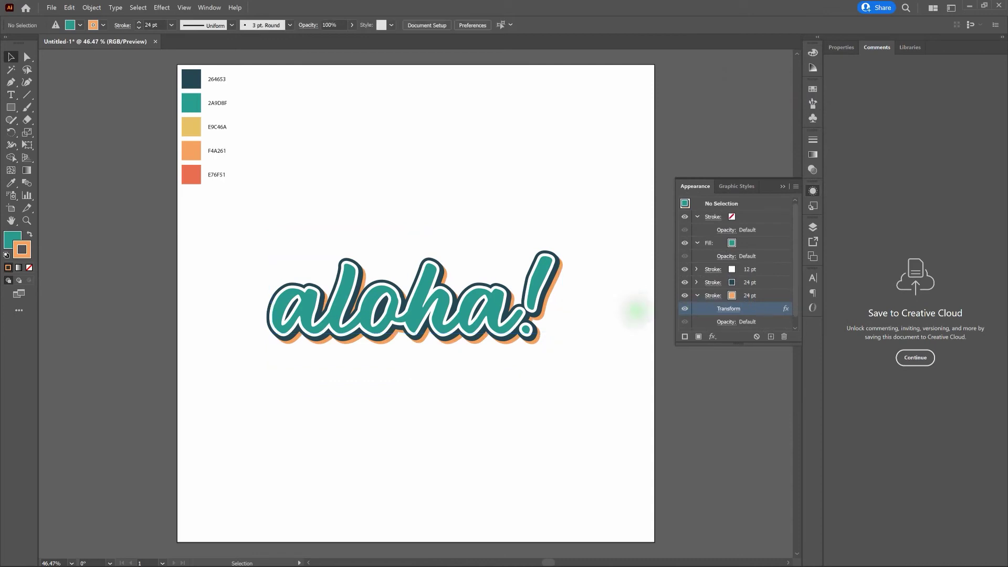
- Duplicate the text's orange 24 pt stroke and set the lower duplicate's hex colour to e76f51
left_click(696, 295)
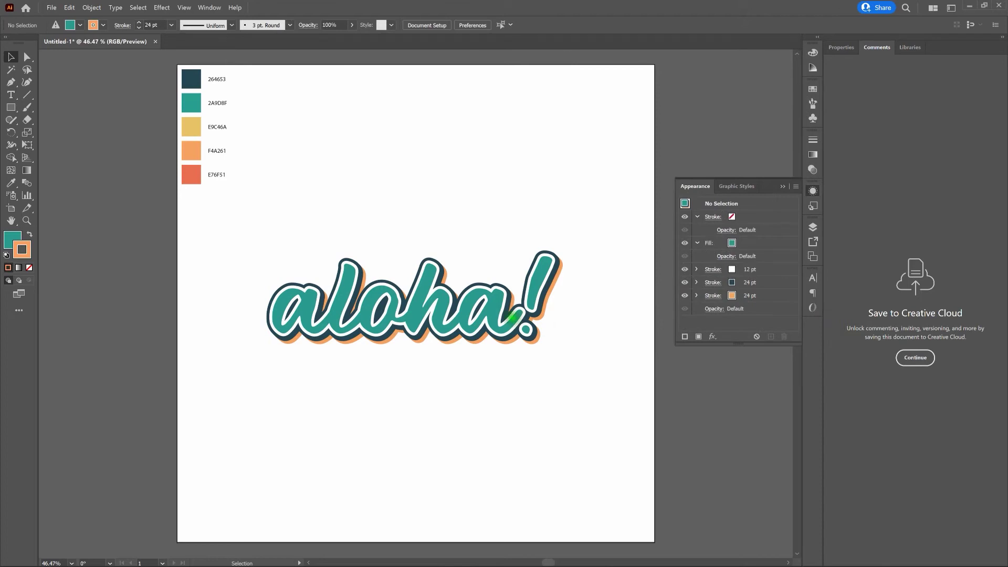
left_click(512, 315)
left_click(713, 307)
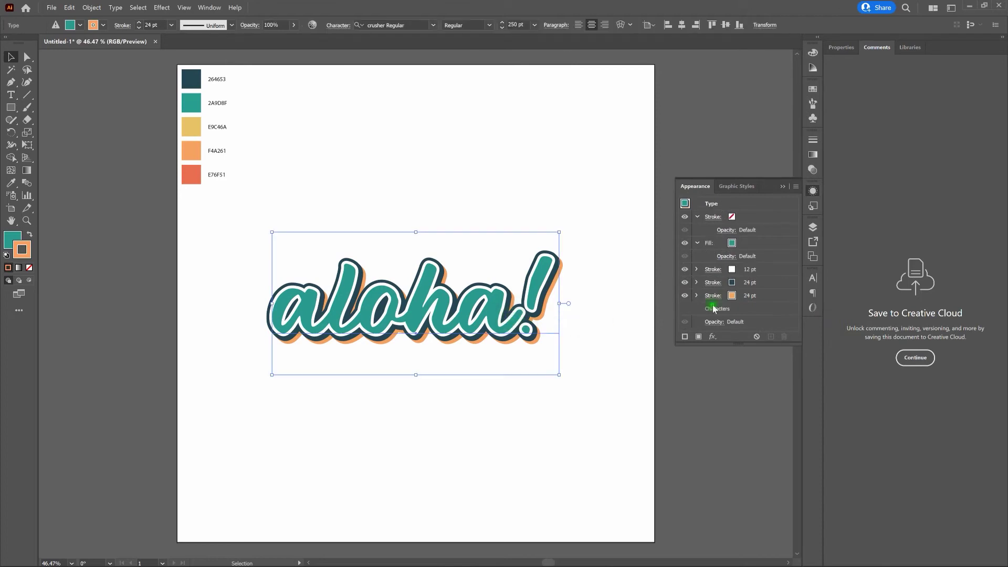
left_click(773, 295)
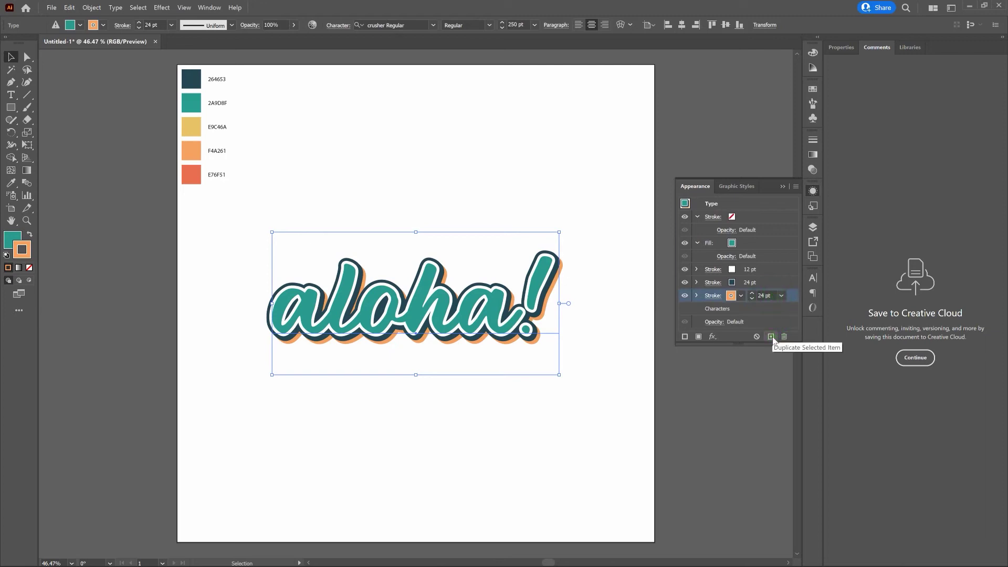
left_click(771, 336)
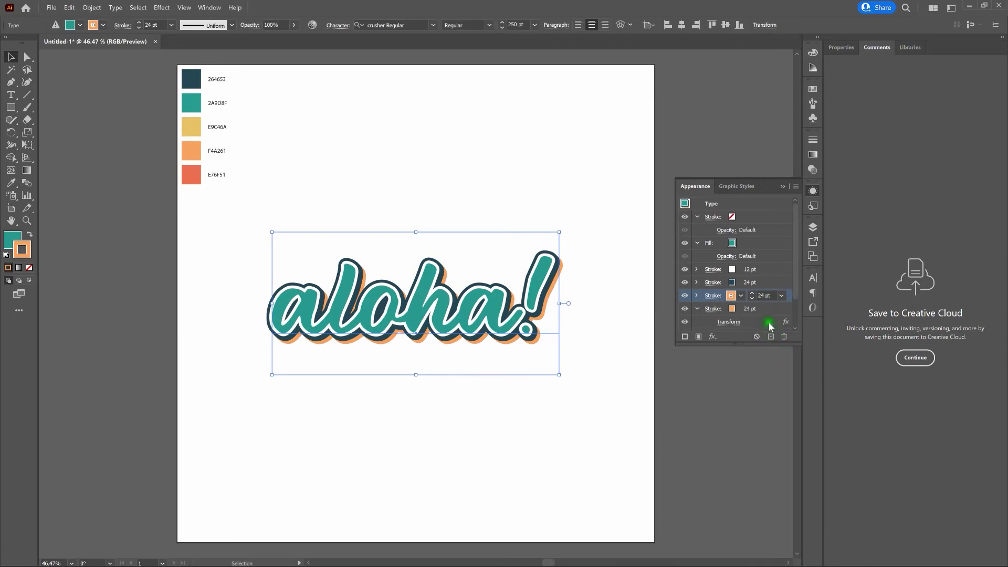
left_click(770, 307)
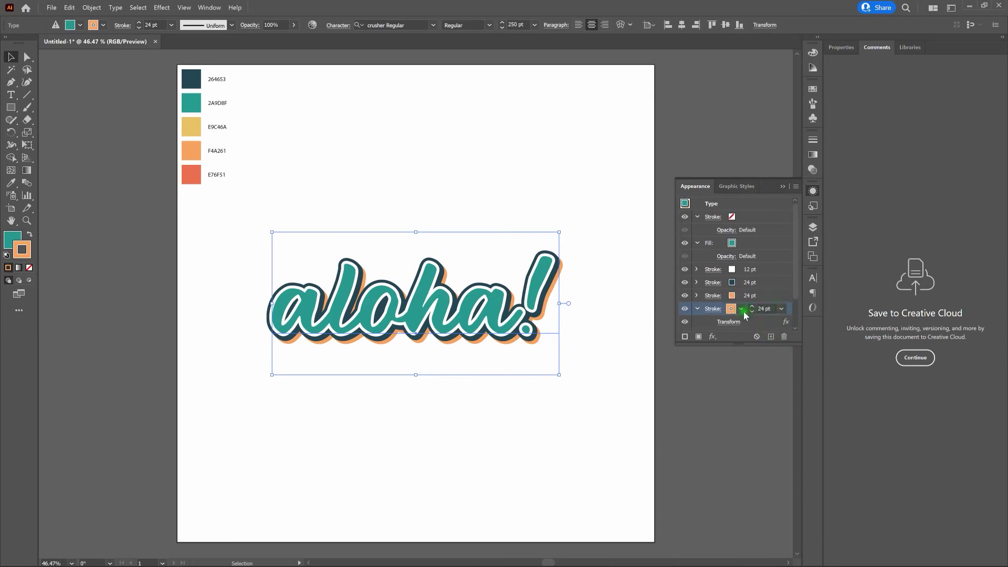
left_click(741, 310, "shift")
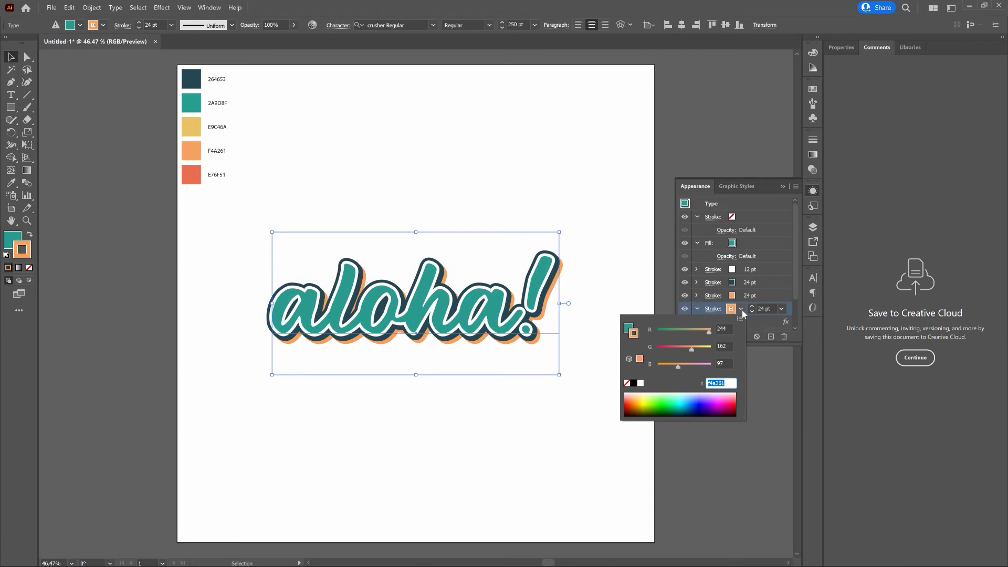
type("e76f5")
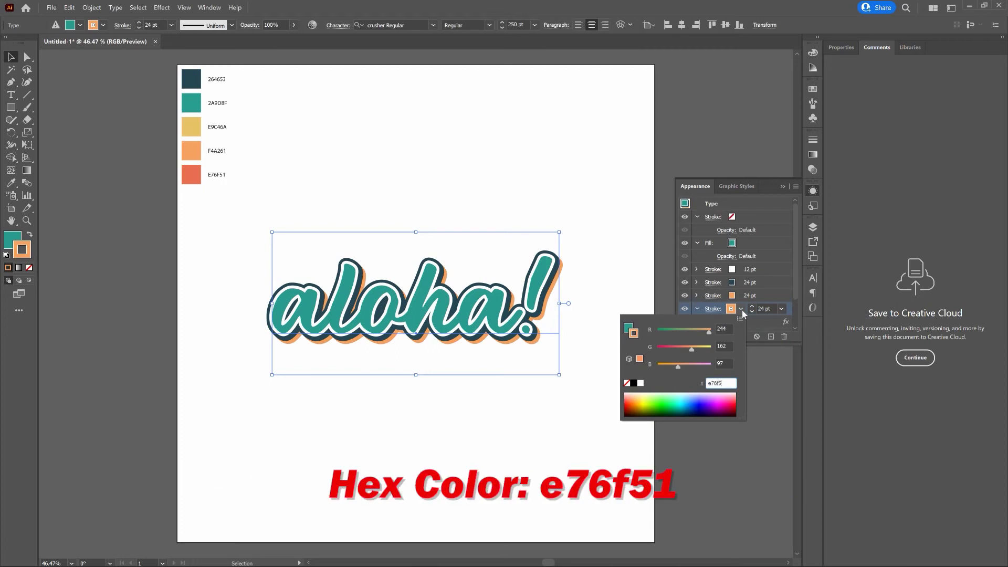
type("1")
key("Return")
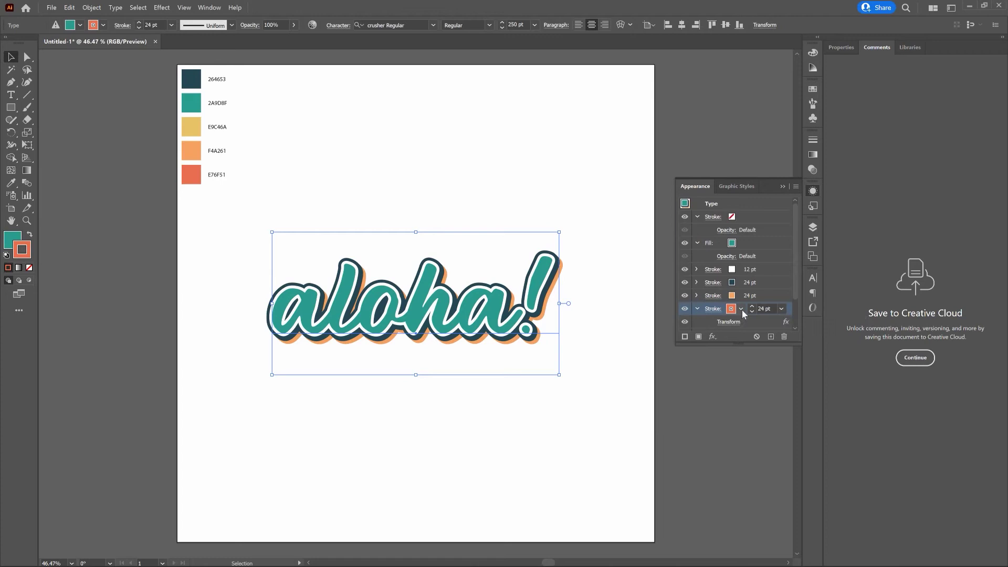
- Set the number of copies in the coral stroke's Transform effect to 62 and deselect the text
left_click(735, 322)
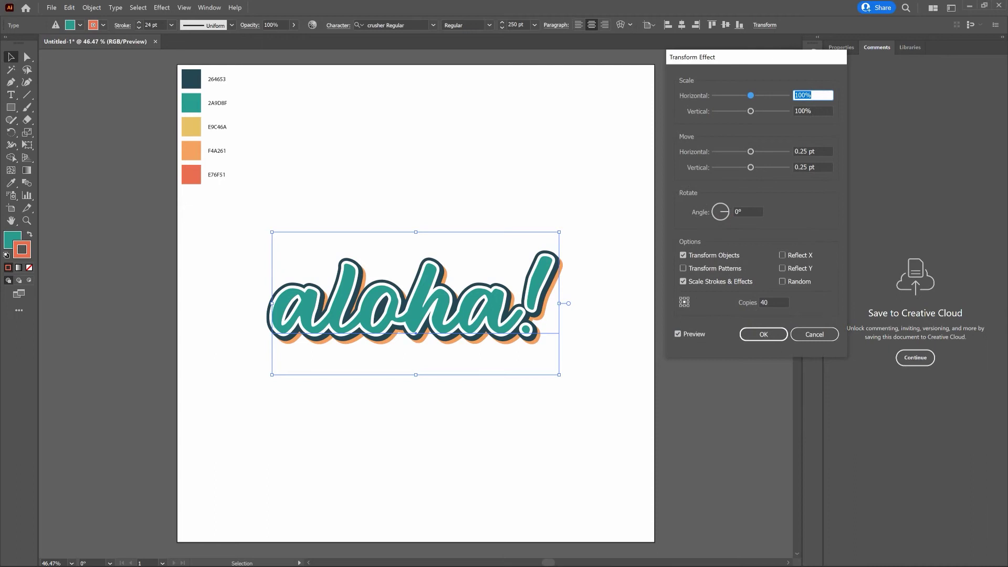
left_click_drag(788, 303, 757, 304)
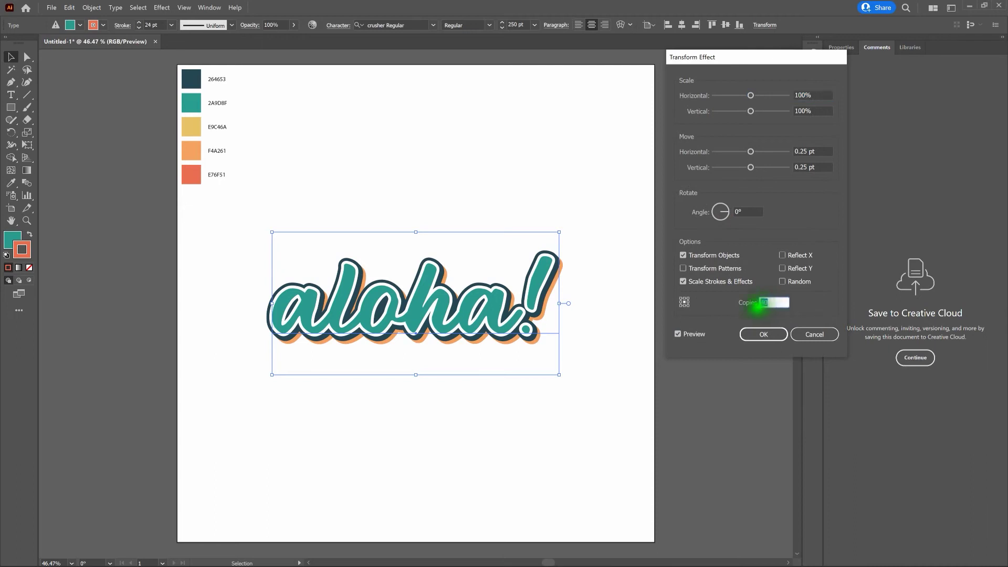
type("60")
key("Tab")
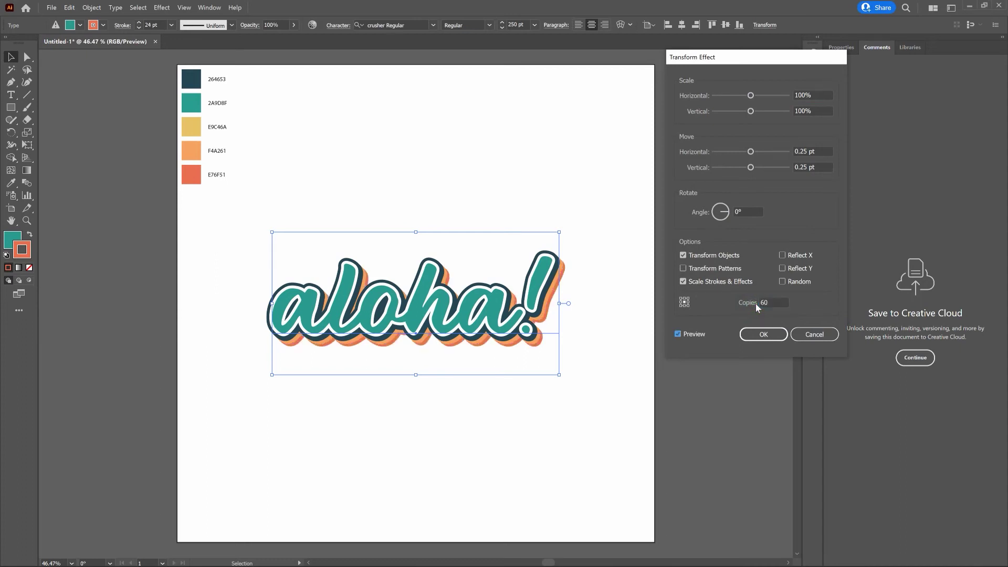
left_click_drag(788, 303, 756, 305)
type("62")
key("Tab")
left_click(762, 332)
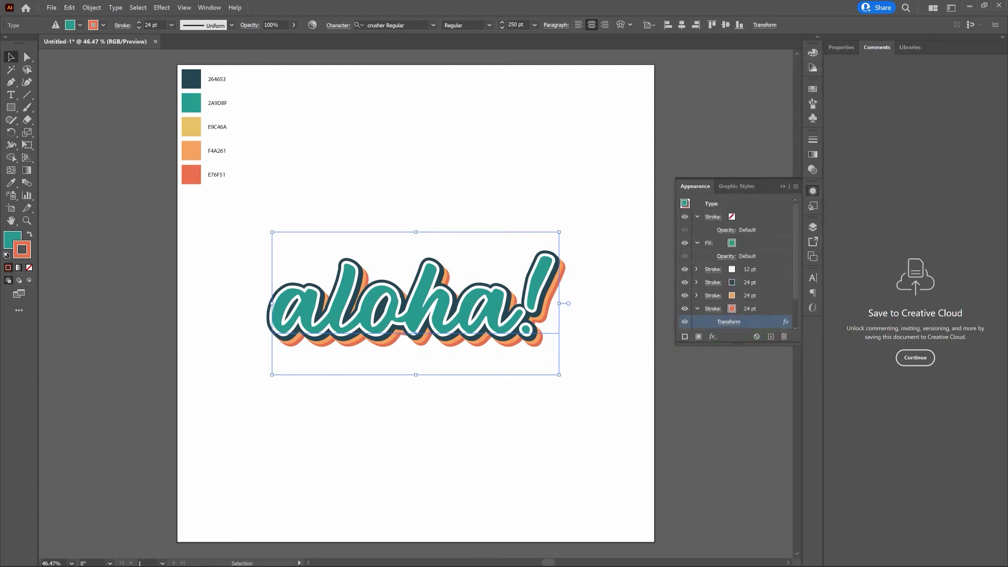
left_click(641, 356)
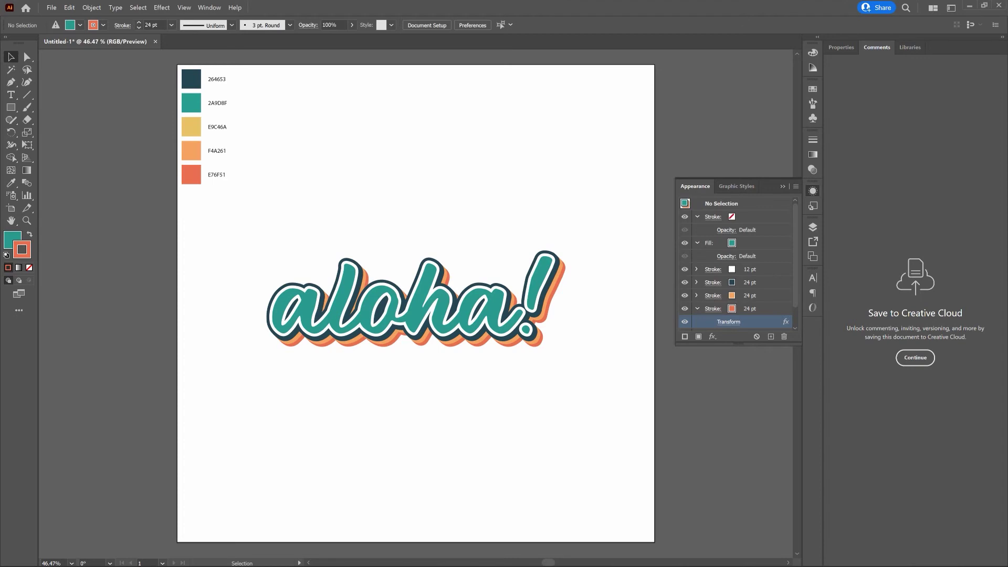
- Create a 100 x 100 pt square above the lettering and reset it to the default fill and stroke
left_click(11, 107)
left_click(332, 138)
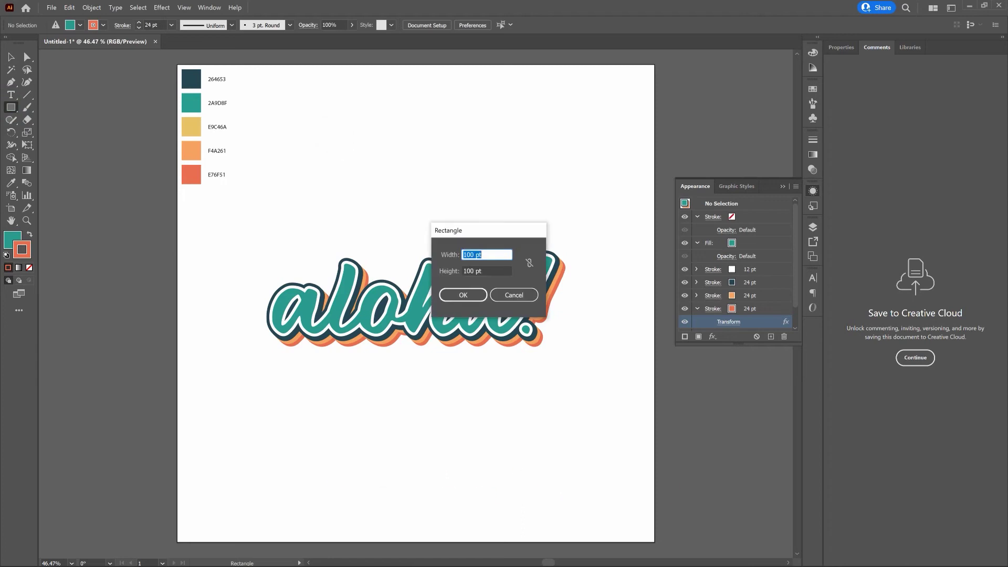
key("Return")
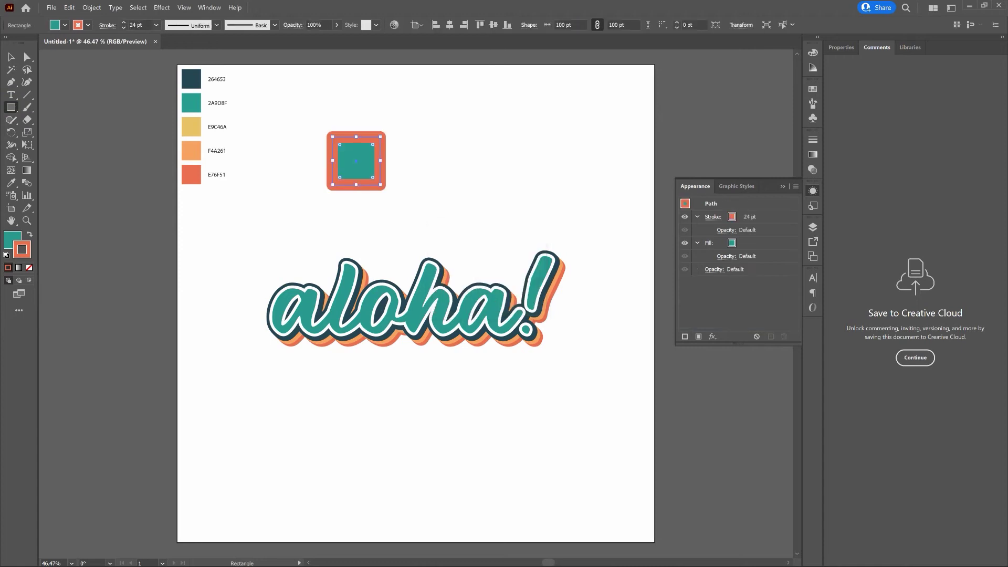
left_click(6, 256)
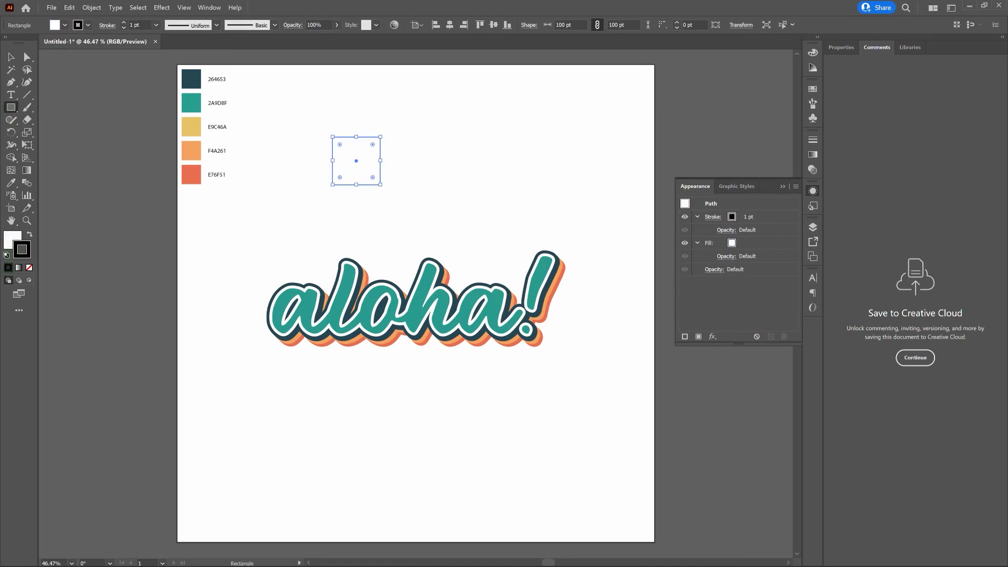
- Apply a white-to-black linear gradient to the square's fill
left_click(7, 245)
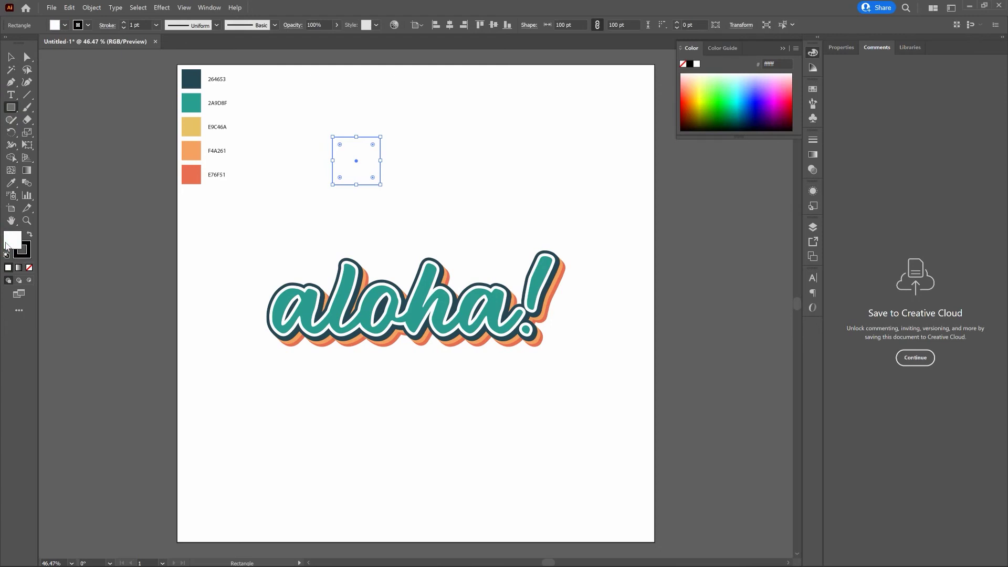
key("g")
double_click(27, 172)
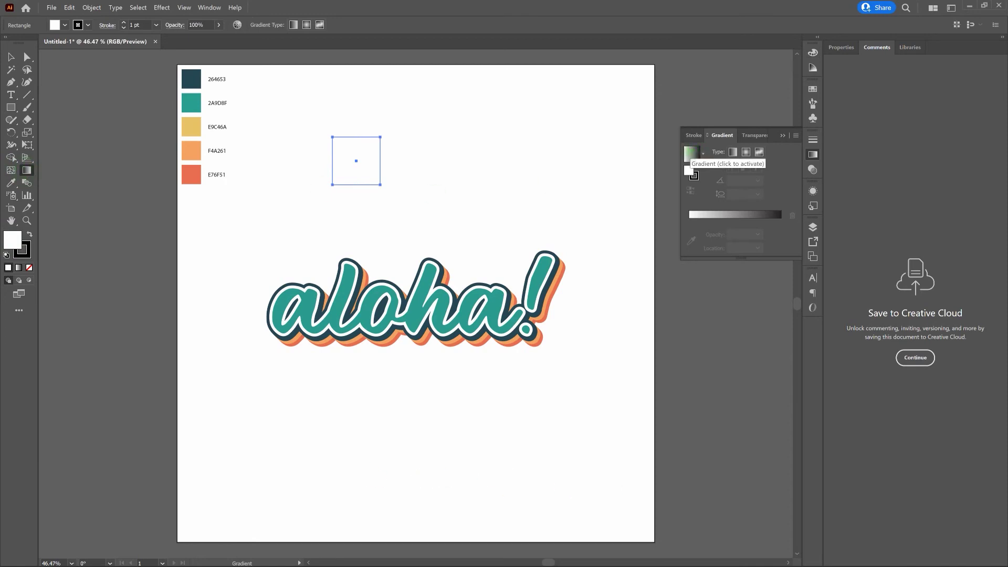
left_click(691, 154)
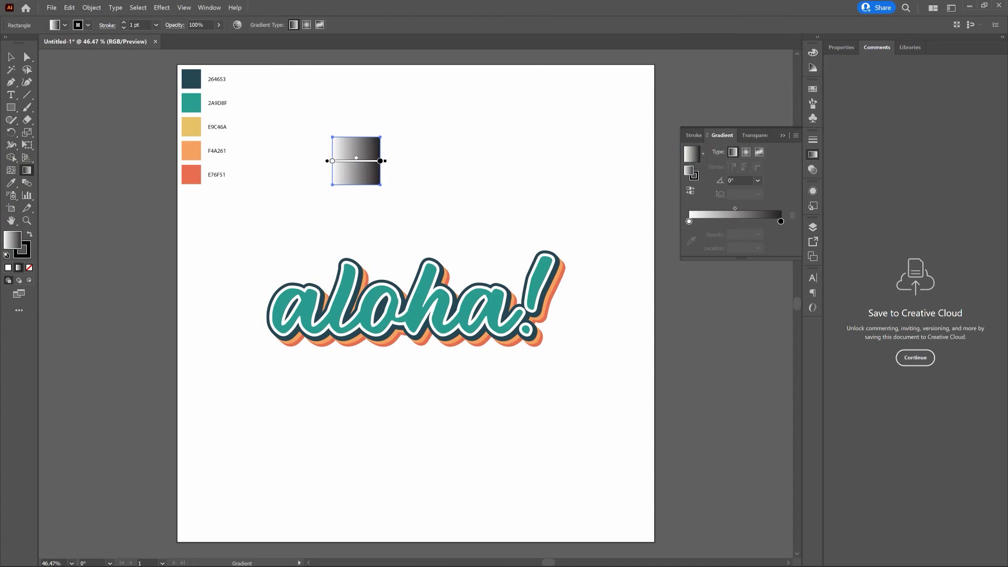
- Recolour the gradient's black end stop by sampling teal from the 2A9D8F palette square
double_click(781, 221)
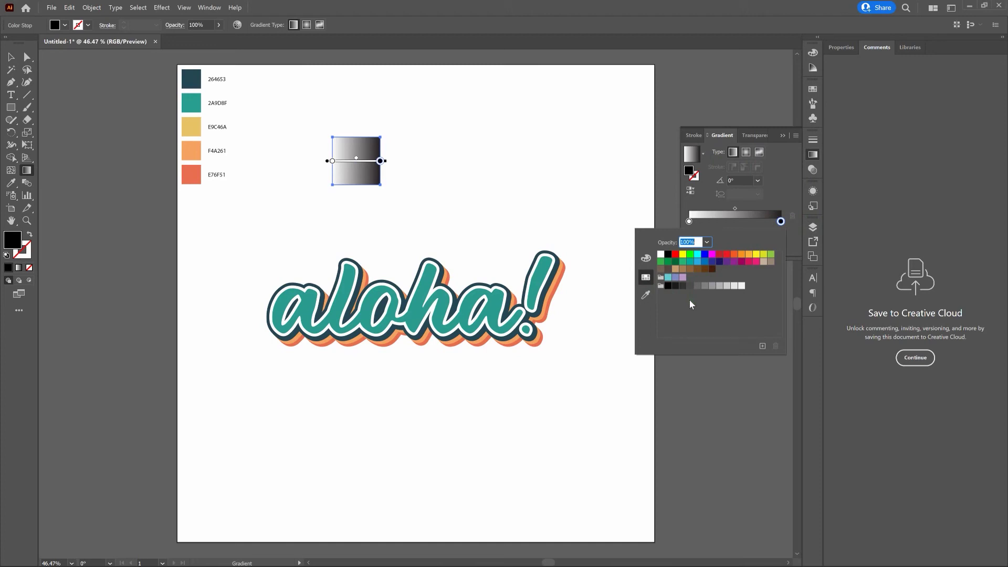
left_click(646, 258)
left_click(779, 233)
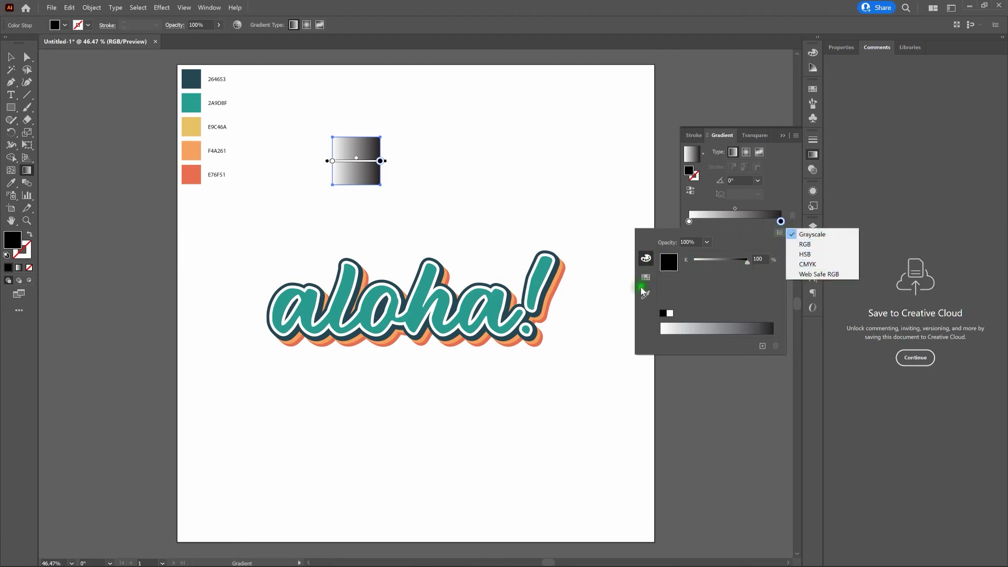
left_click(646, 297)
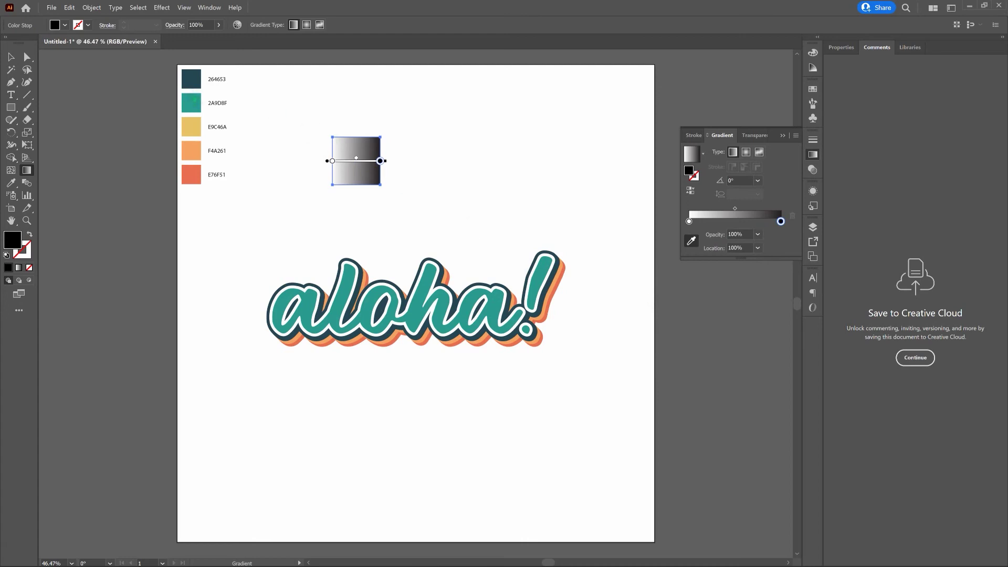
left_click(193, 99)
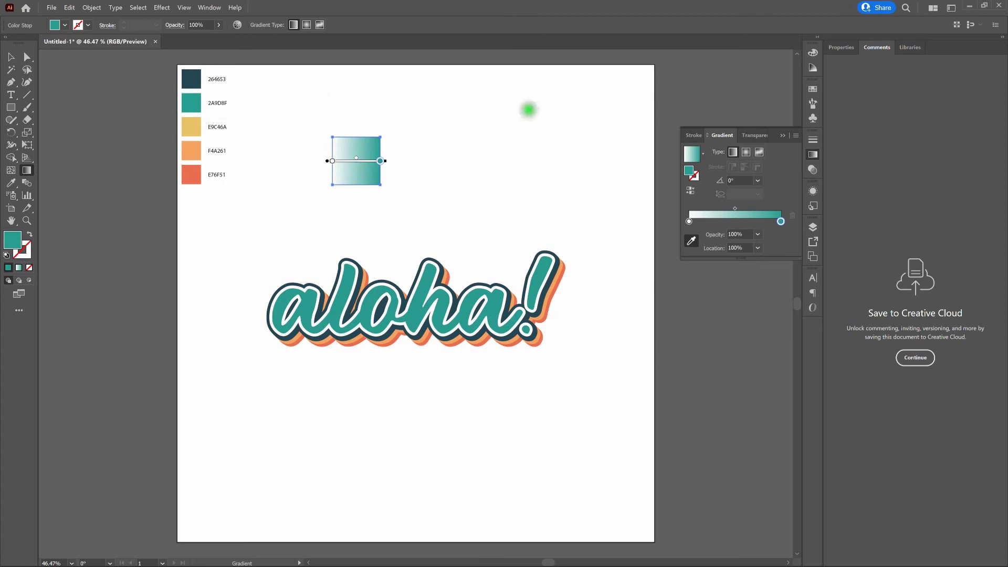
- Save the white-to-teal gradient as a swatch
left_click(704, 153)
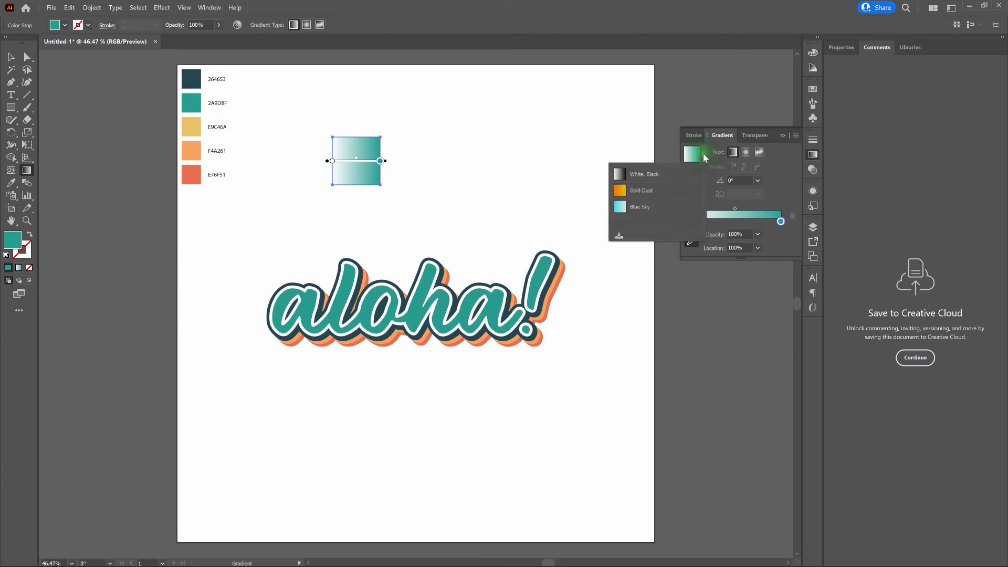
left_click(619, 234)
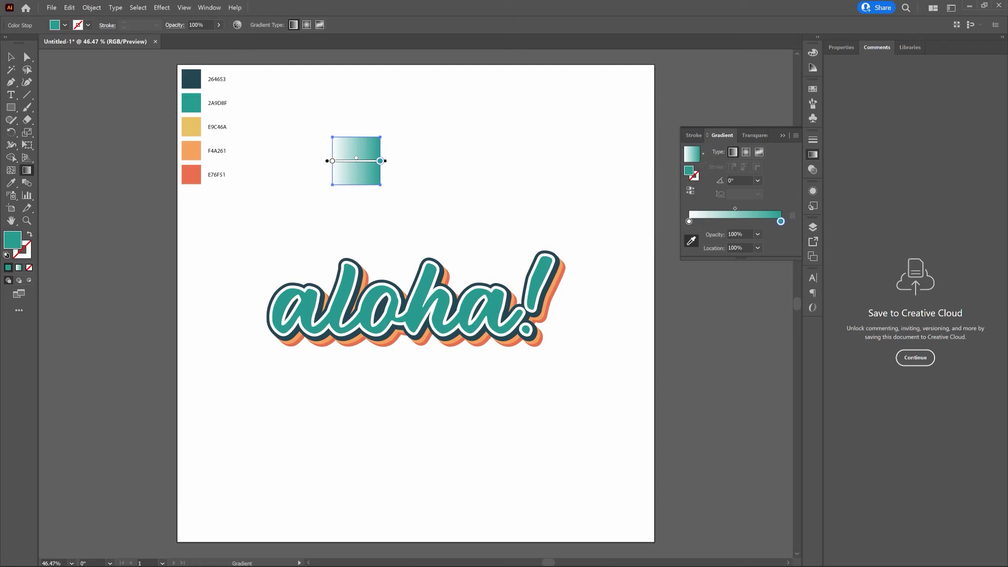
left_click(783, 136)
- Delete the gradient-filled square above the lettering
key("v")
left_click(11, 58)
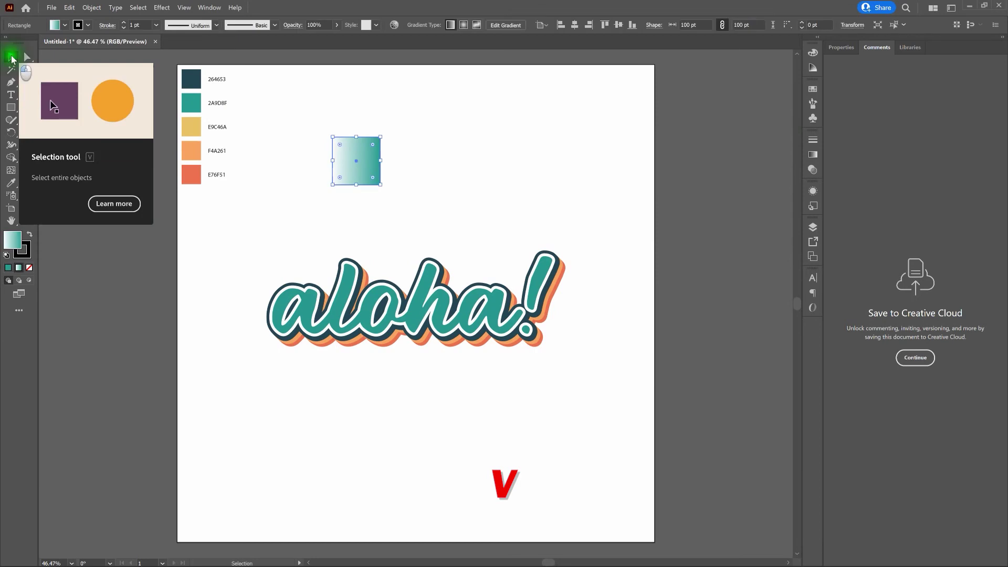
key("Delete")
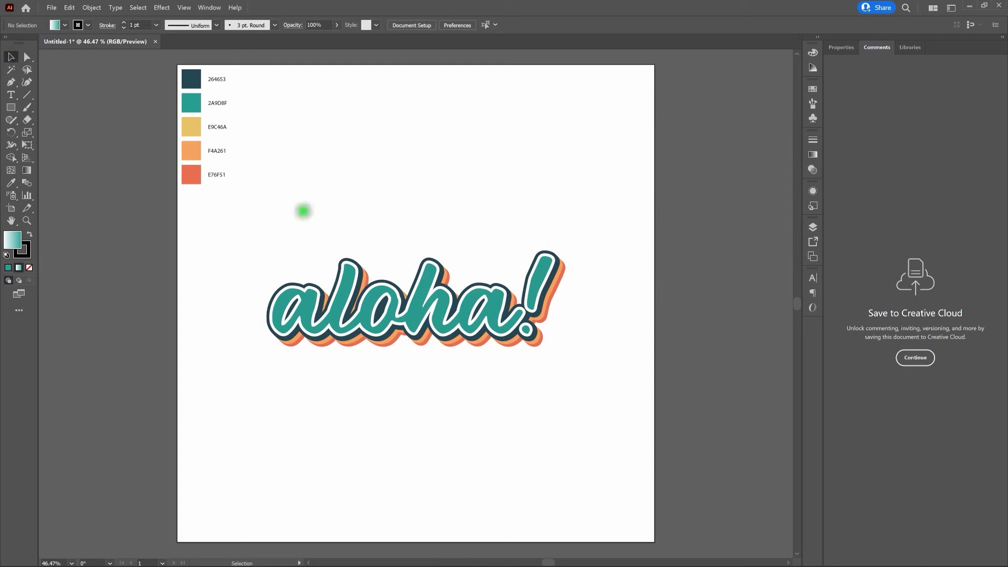
- Change the aloha! text's teal fill to the saved white-to-teal gradient swatch
left_click(420, 296)
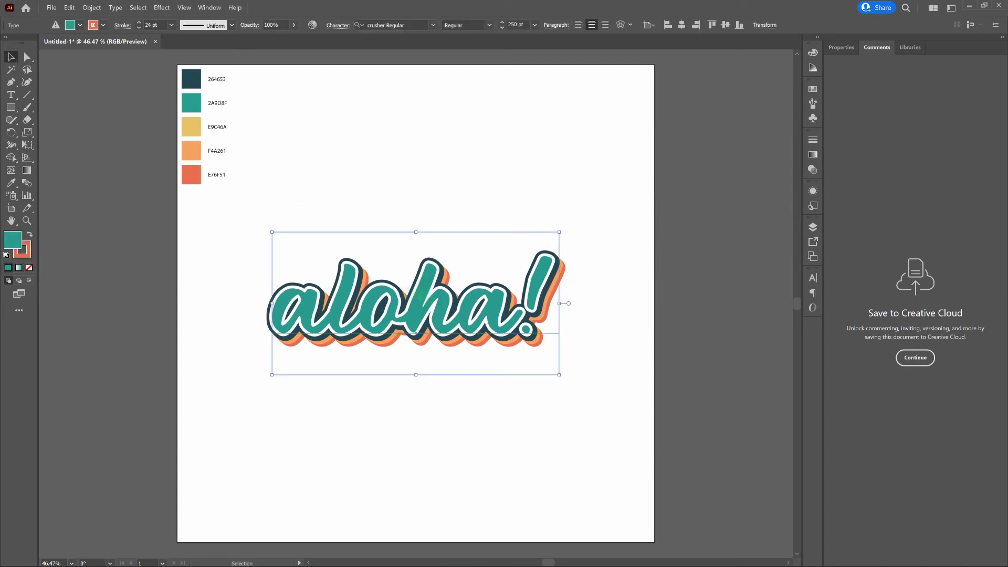
left_click(813, 192)
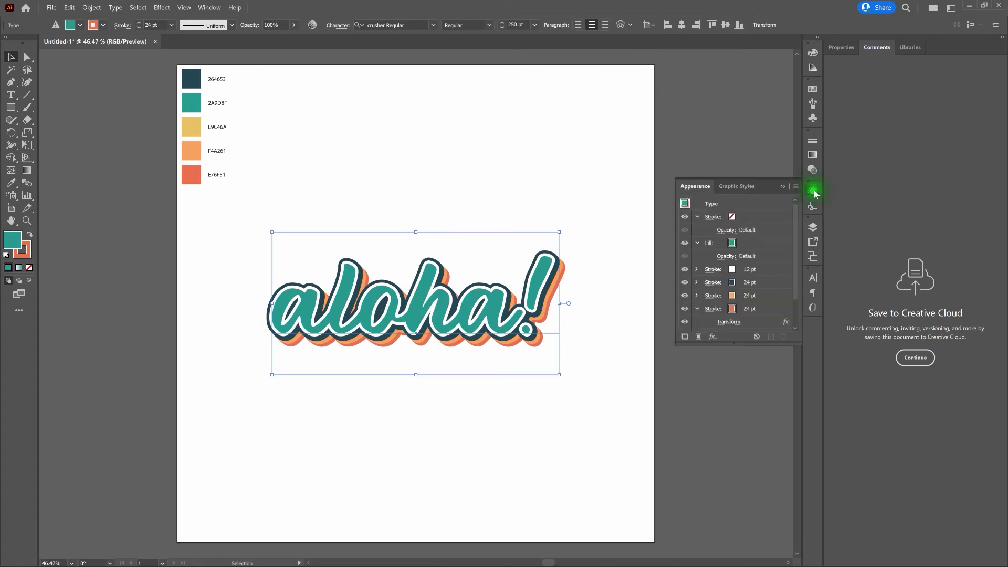
left_click(732, 244)
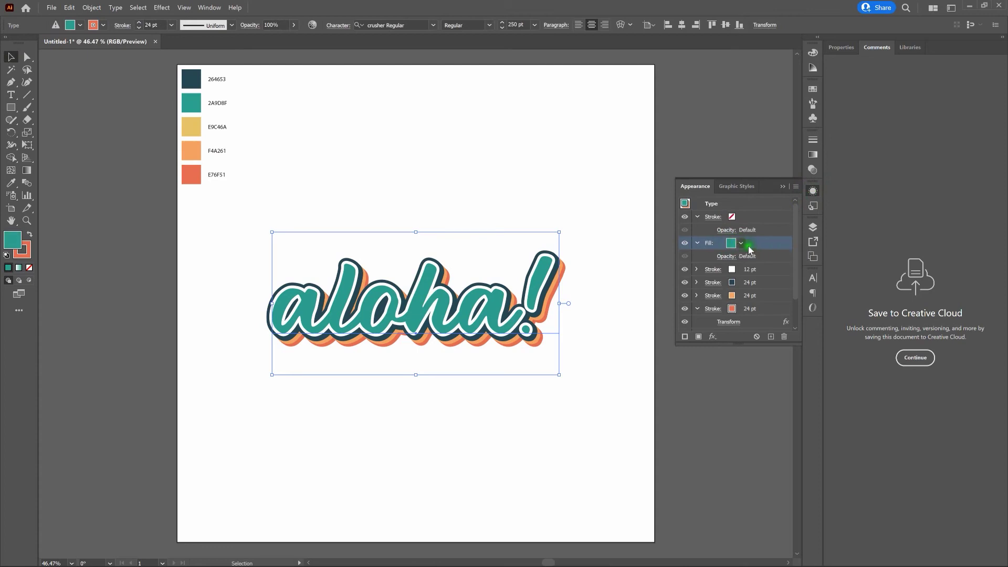
left_click(742, 245)
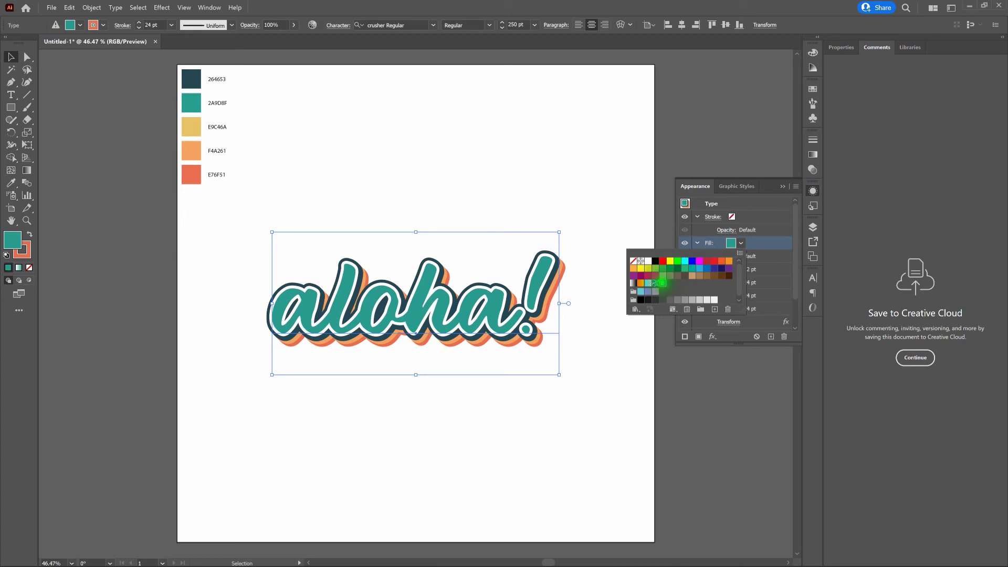
left_click(662, 283)
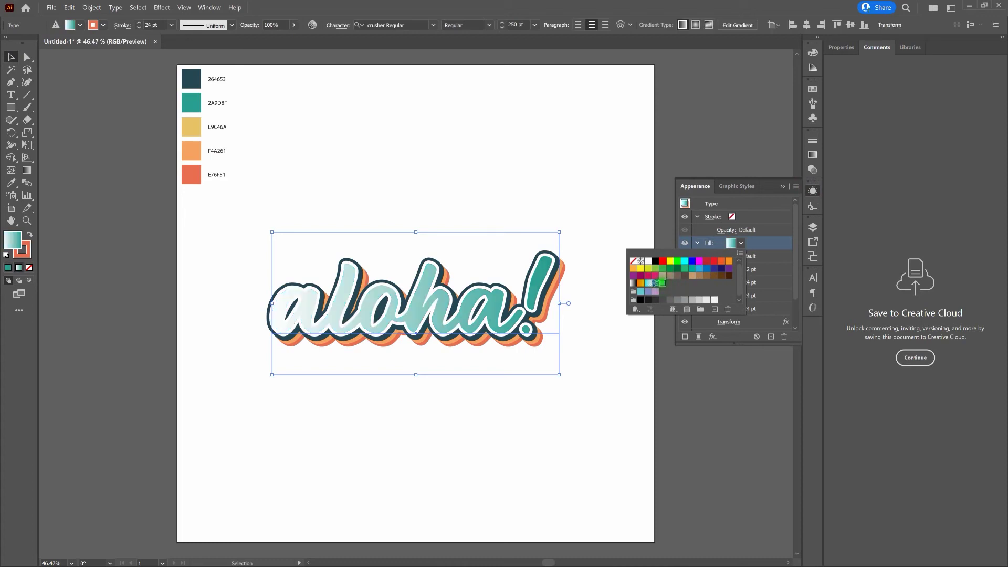
left_click(607, 228)
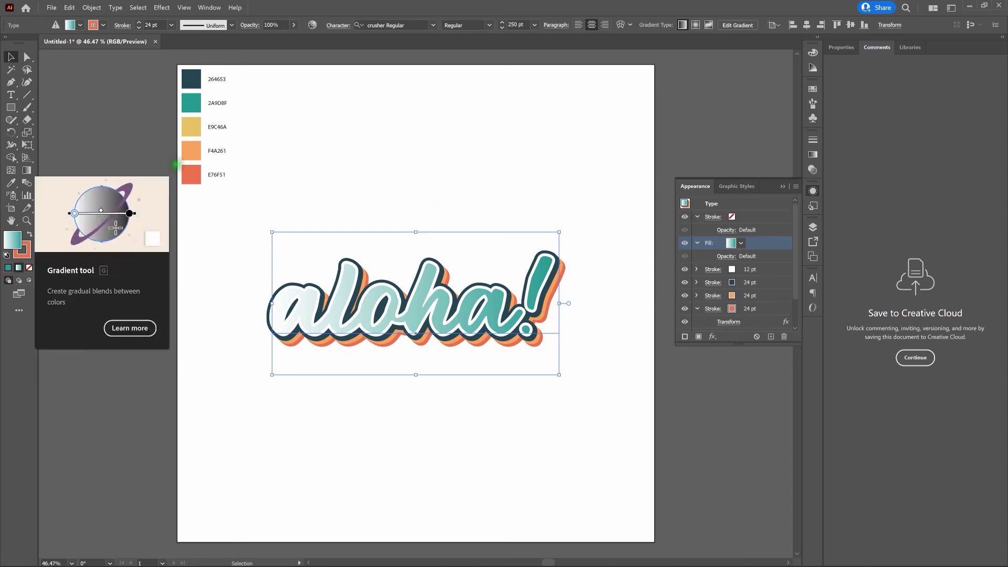
- Redirect the text's gradient vertically from white below the lettering to teal at its top, using the Gradient tool
left_click(27, 170)
left_click(587, 376)
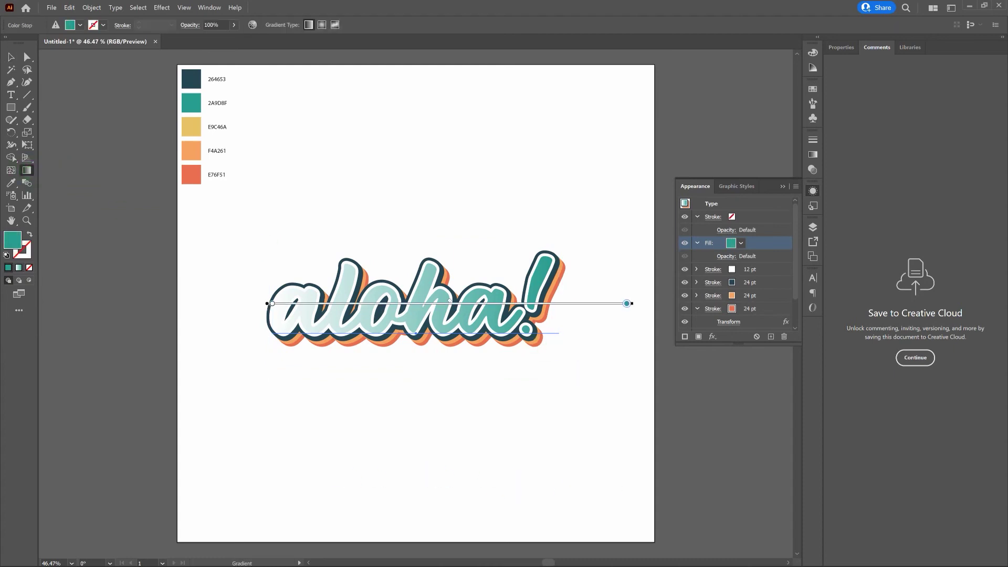
mouse_move(586, 303)
left_mouse_down()
mouse_move(586, 379)
mouse_move(589, 244)
left_mouse_up()
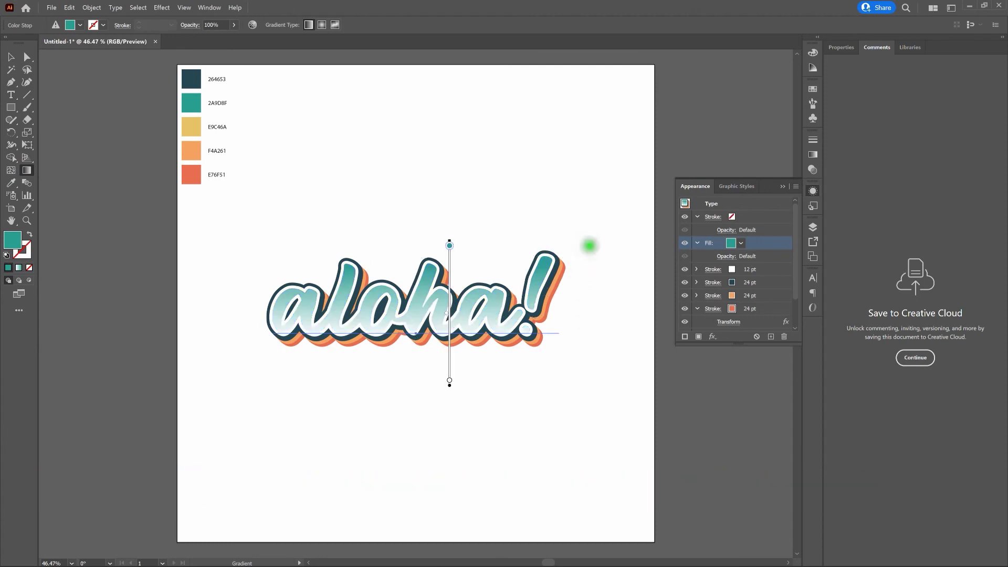
- Redraw the aloha! text's gradient vertically so white starts farther below the lettering and teal ends near its top
key("v")
left_click(456, 161)
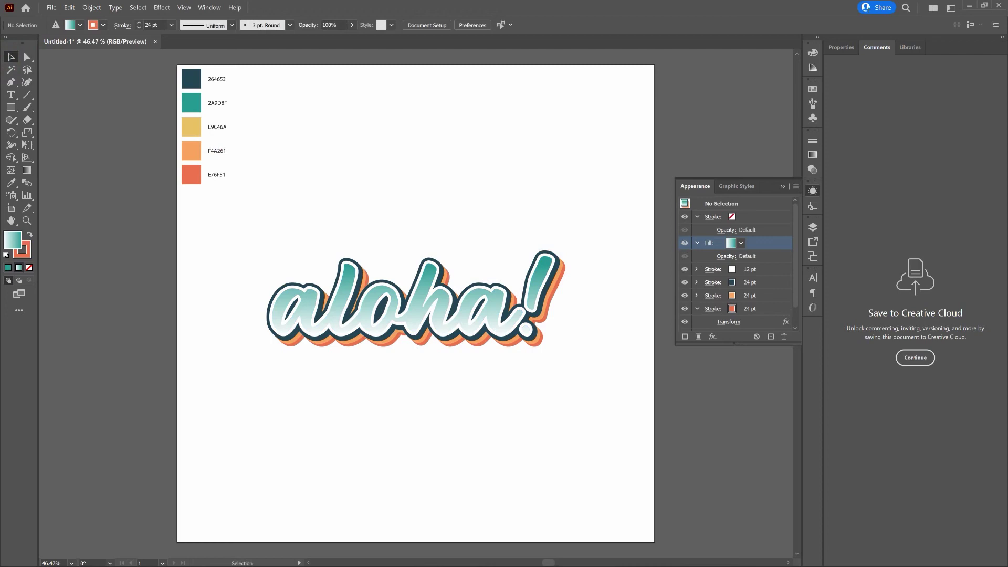
left_click(495, 295)
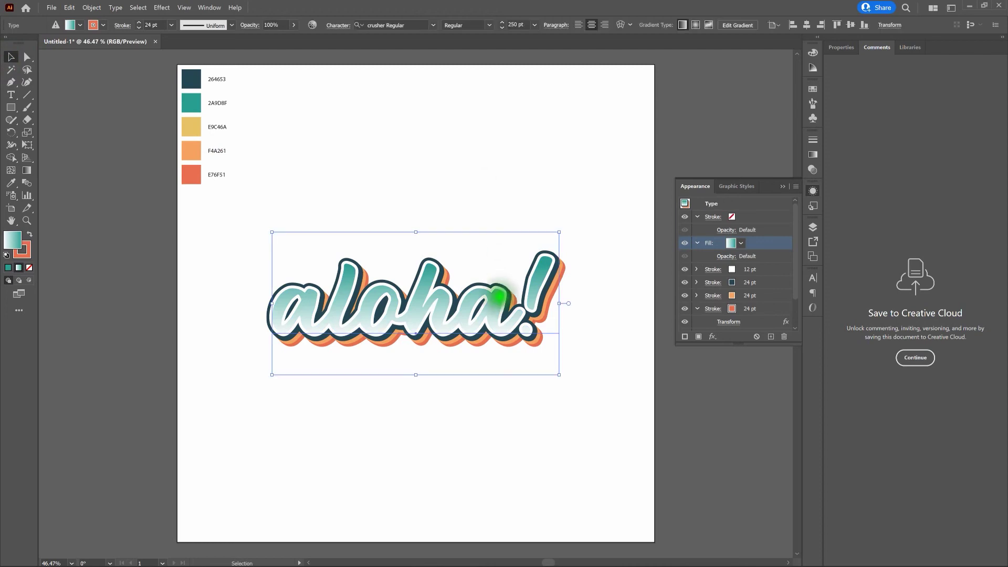
left_click(26, 170)
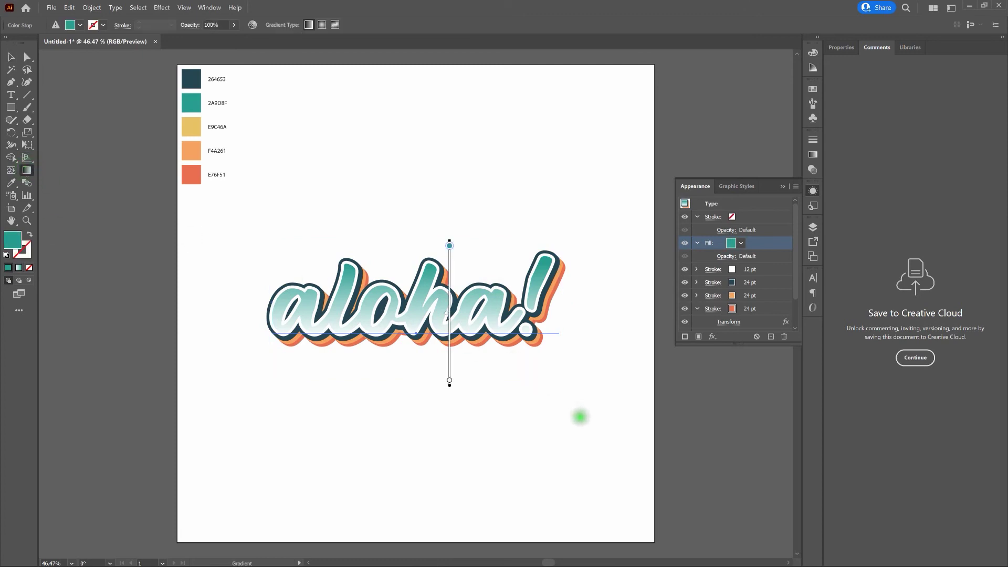
left_click_drag(580, 418, 579, 255)
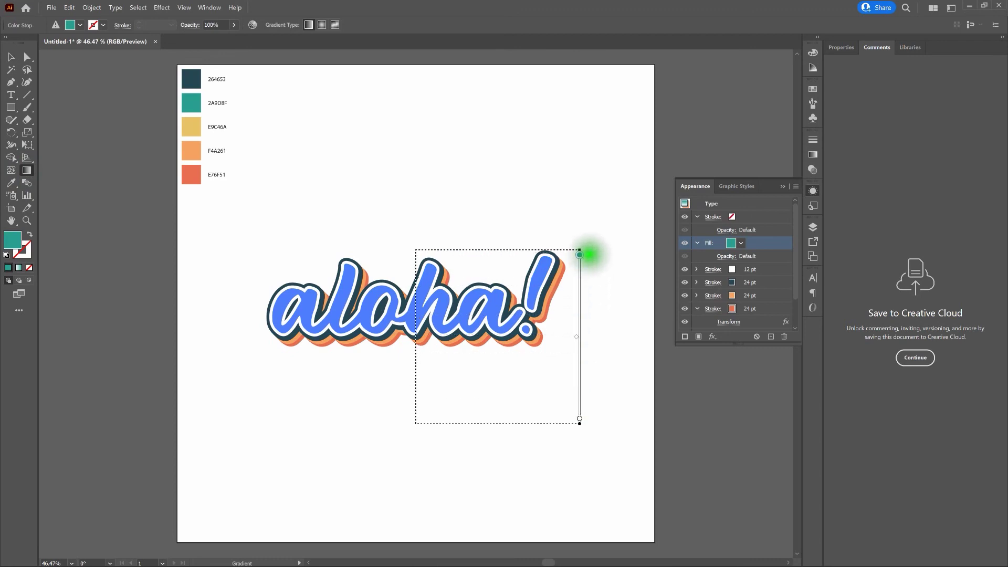
left_click_drag(580, 255, 580, 255)
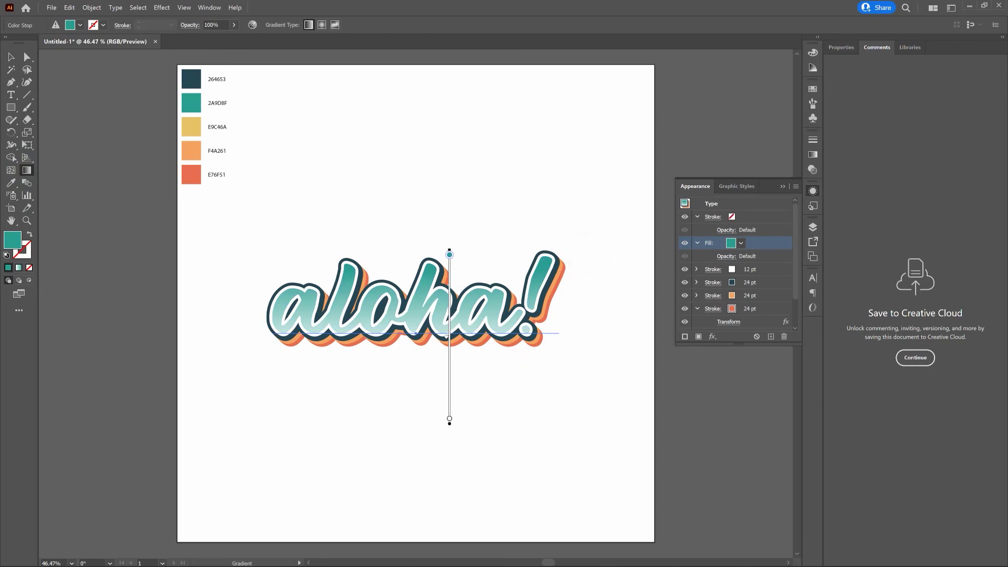
left_click(8, 56)
key("v")
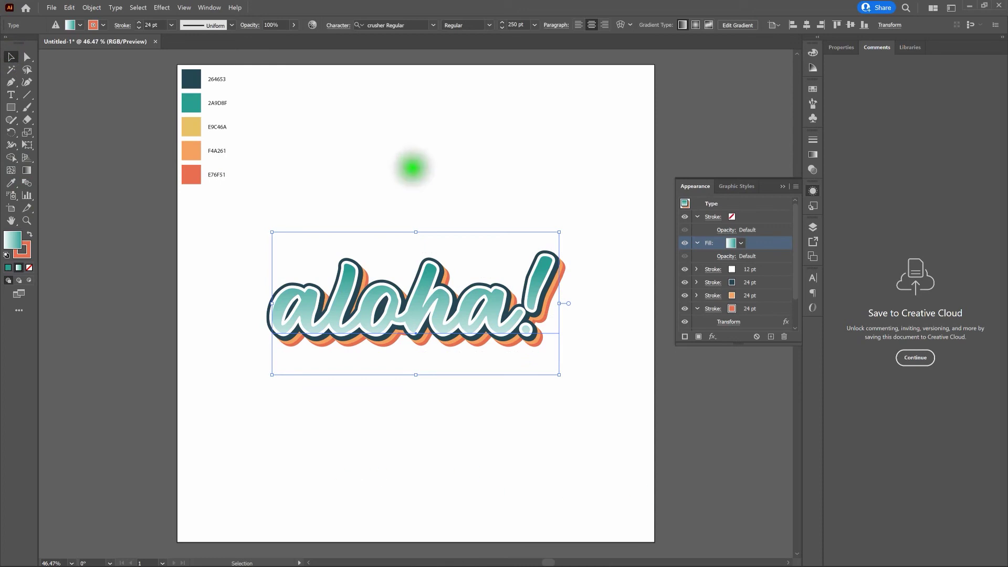
left_click(412, 167)
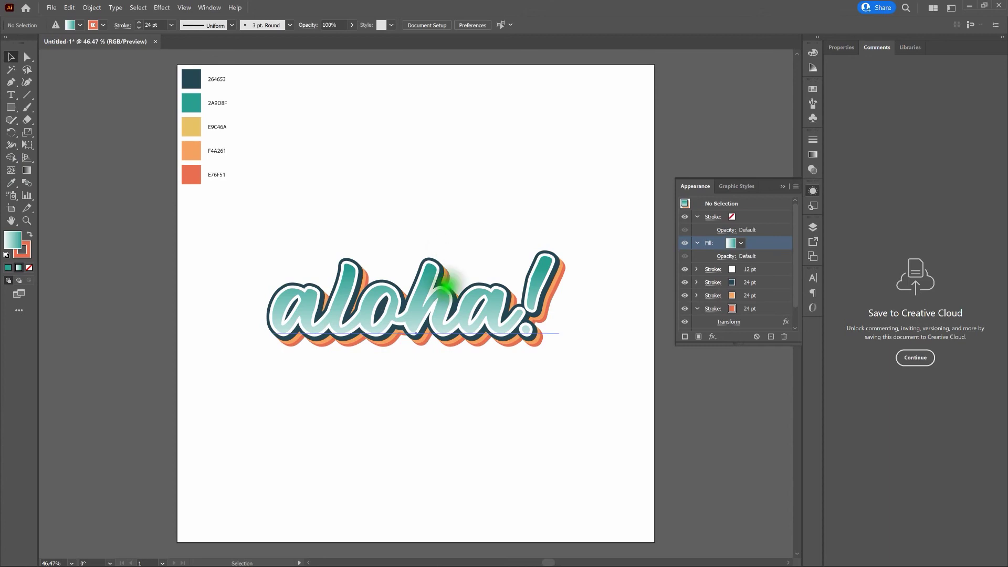
- Apply a horizontal Arc warp effect with a 13% bend to the entire aloha! text
left_click(446, 288)
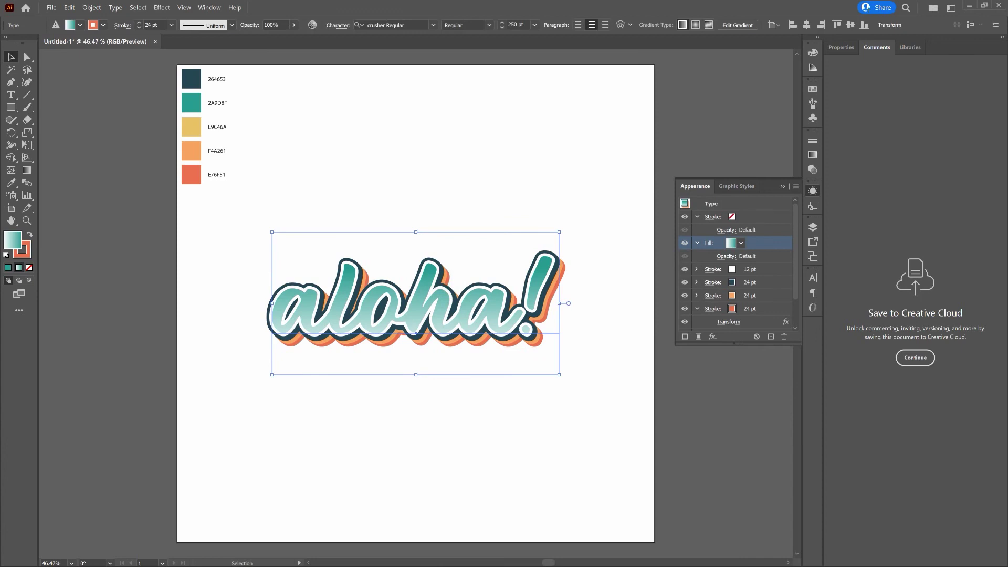
left_click(747, 207)
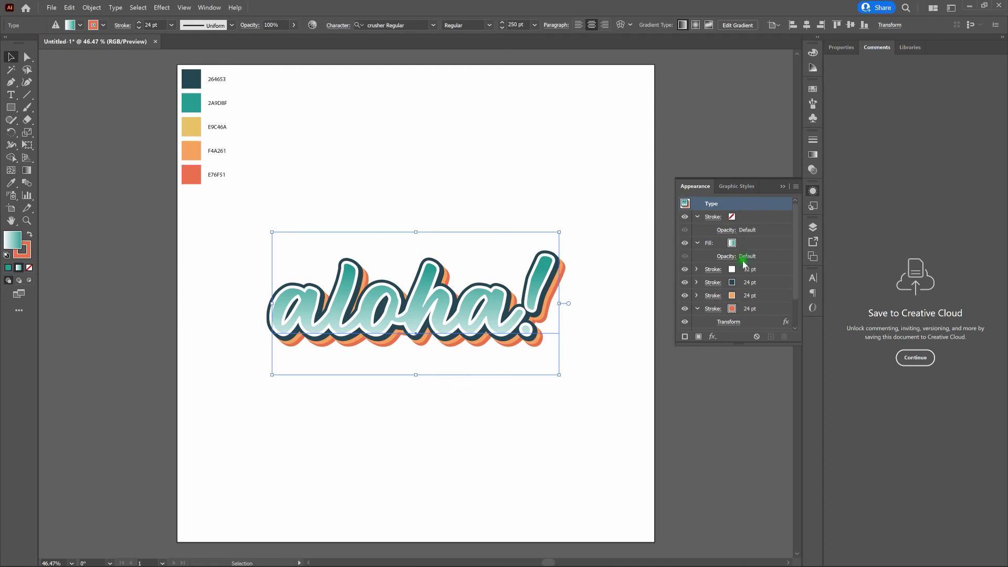
left_click(713, 337)
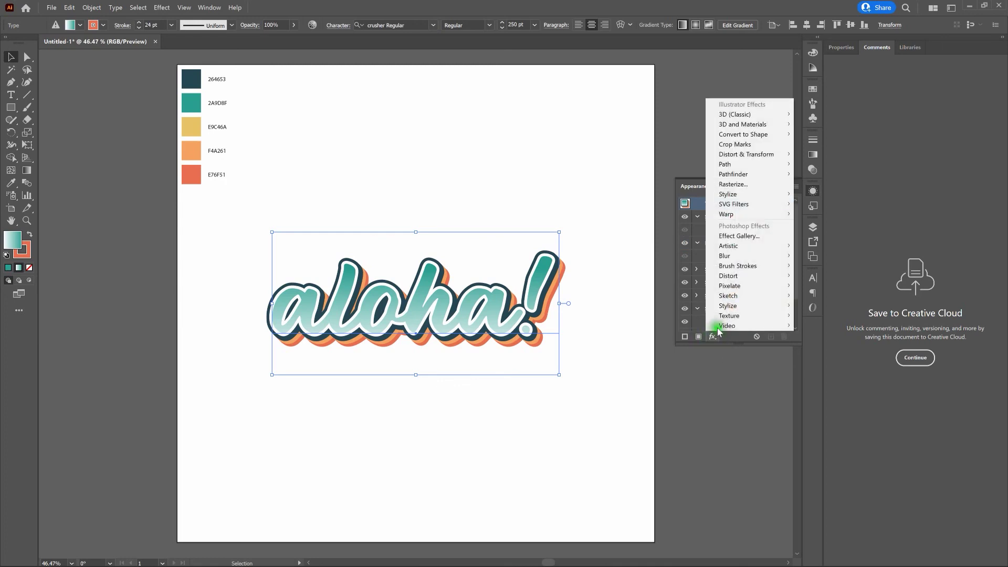
mouse_move(772, 219)
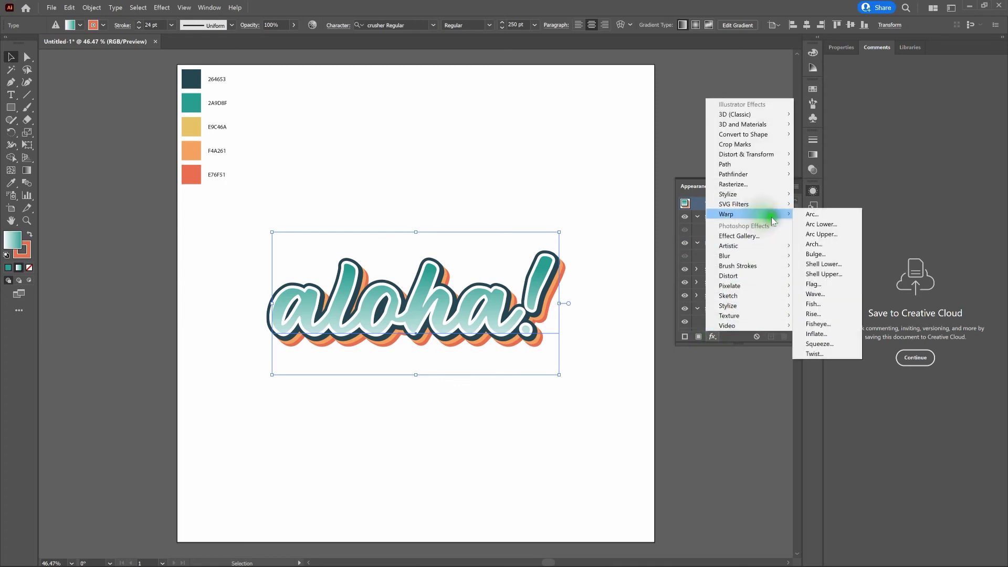
left_click(814, 214)
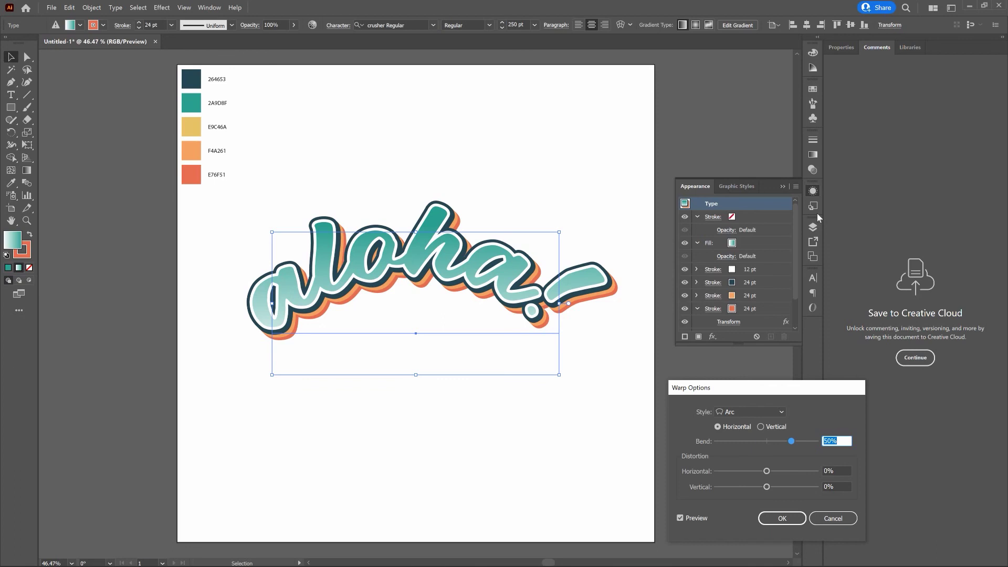
type("15")
key("Tab")
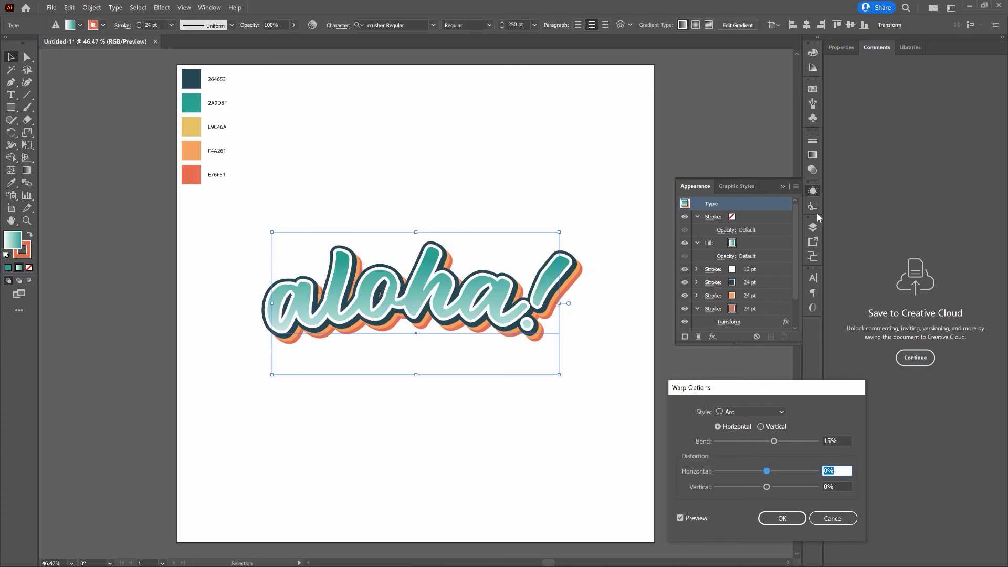
left_click_drag(844, 439, 821, 440)
type("13")
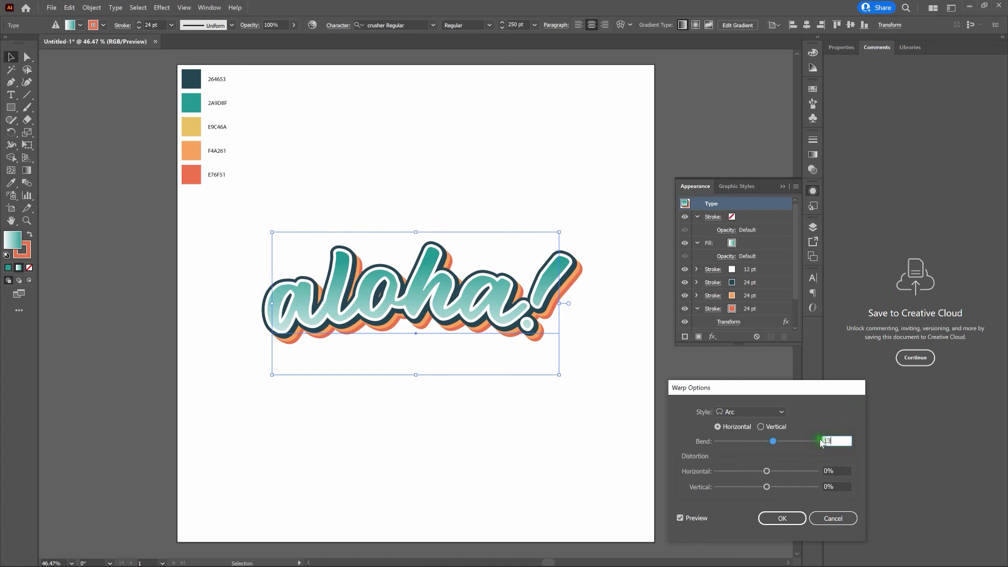
key("Tab")
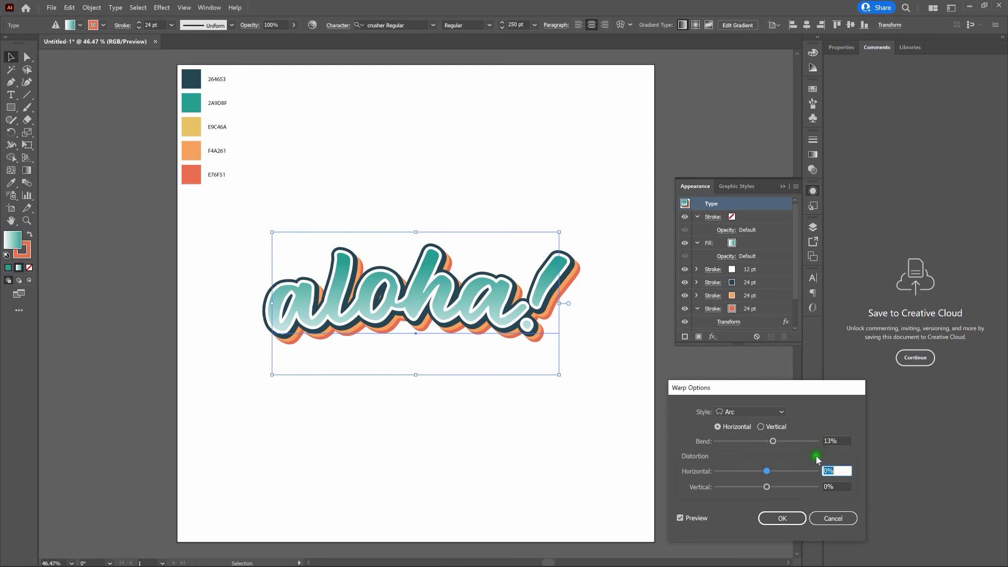
left_click(793, 518)
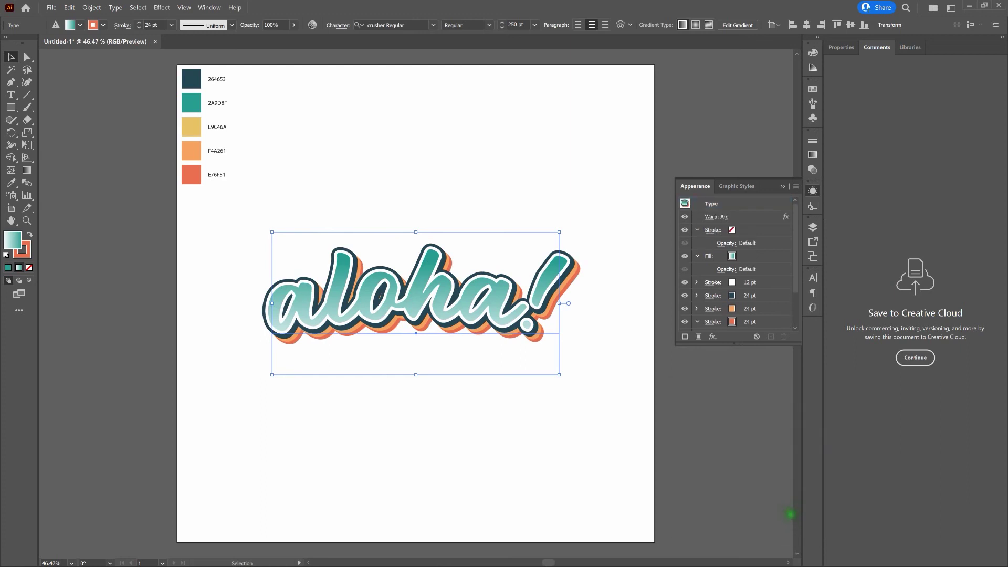
left_click(623, 427)
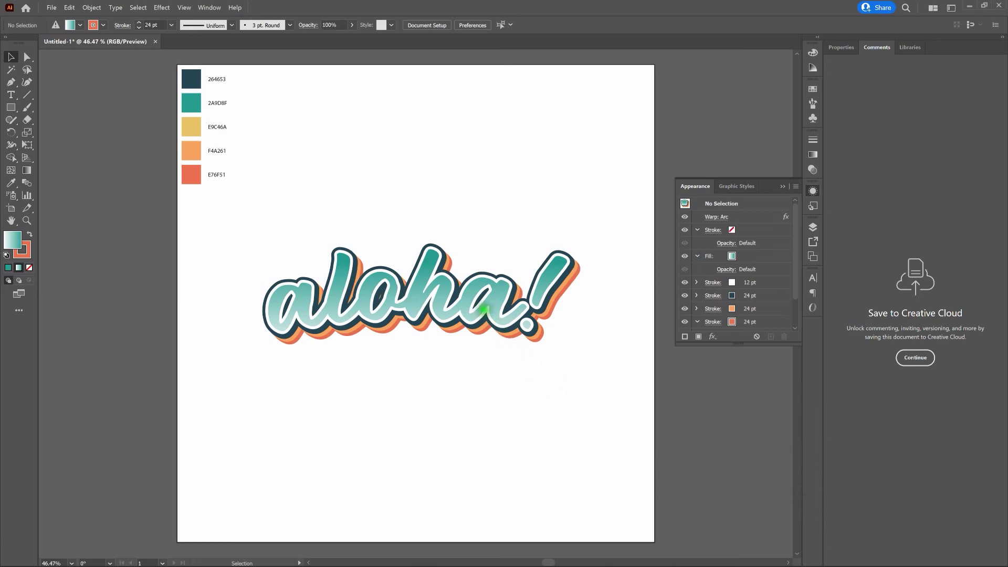
- Rotate the warped aloha! text by 3°
left_click(483, 310)
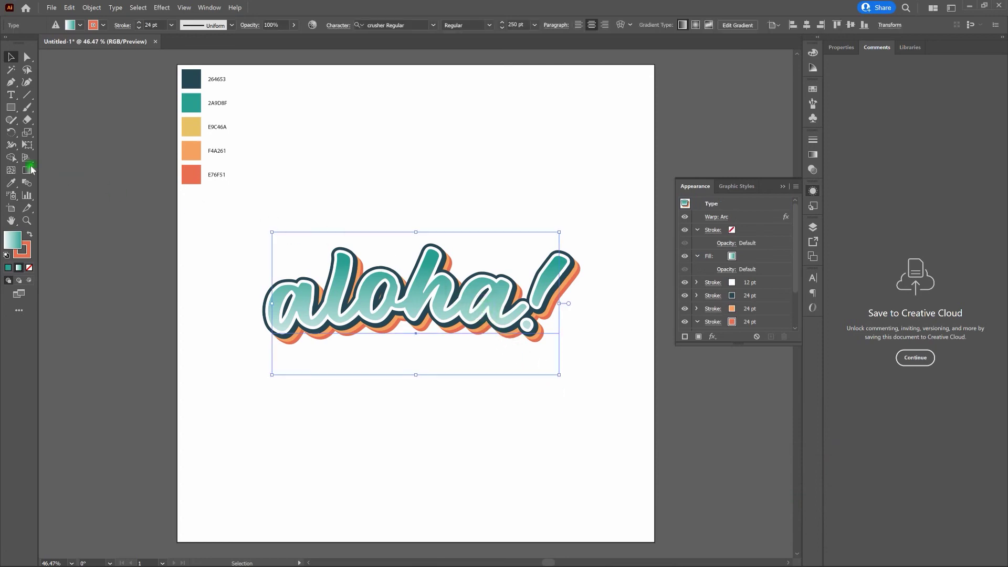
left_click(11, 133)
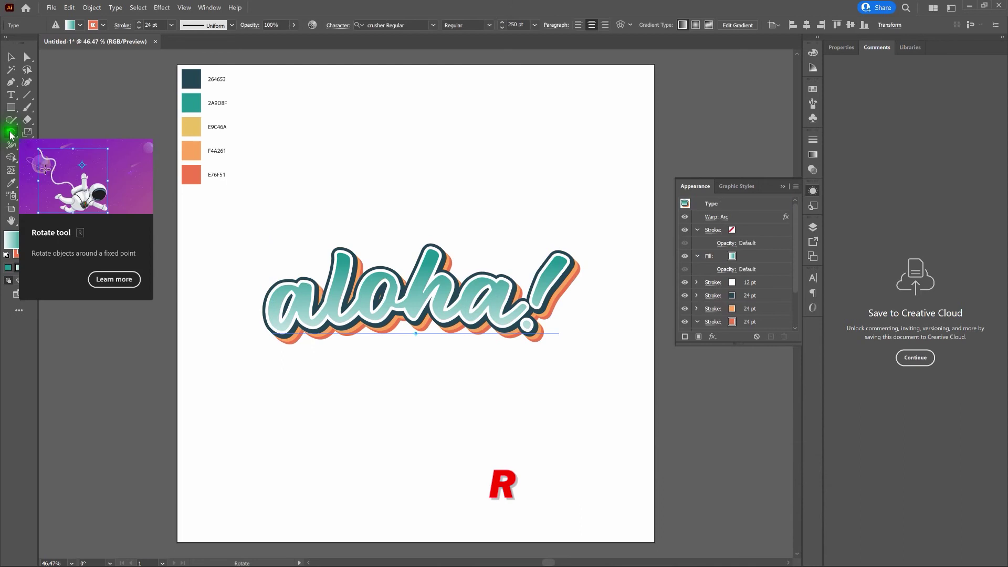
double_click(11, 133)
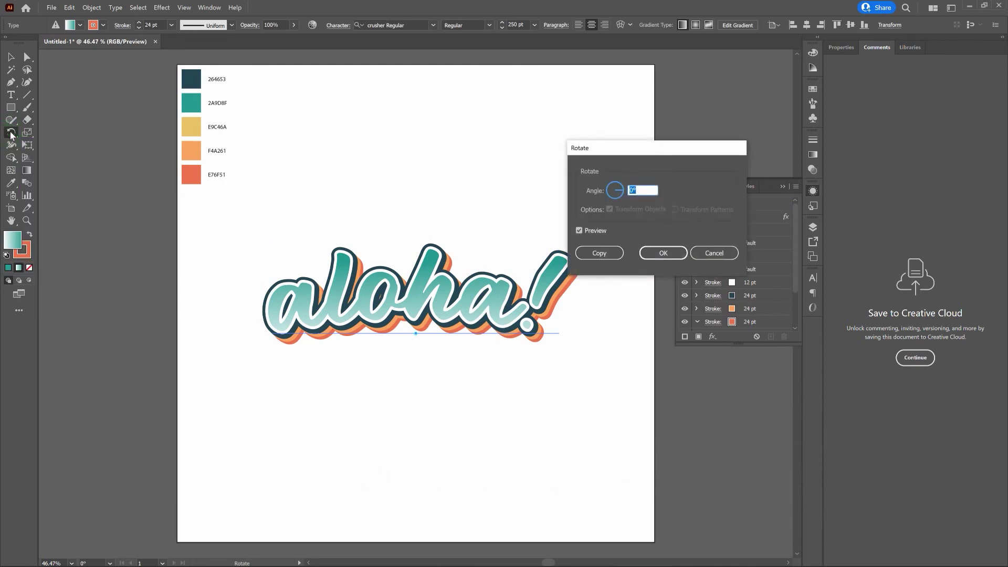
type("3")
key("Return")
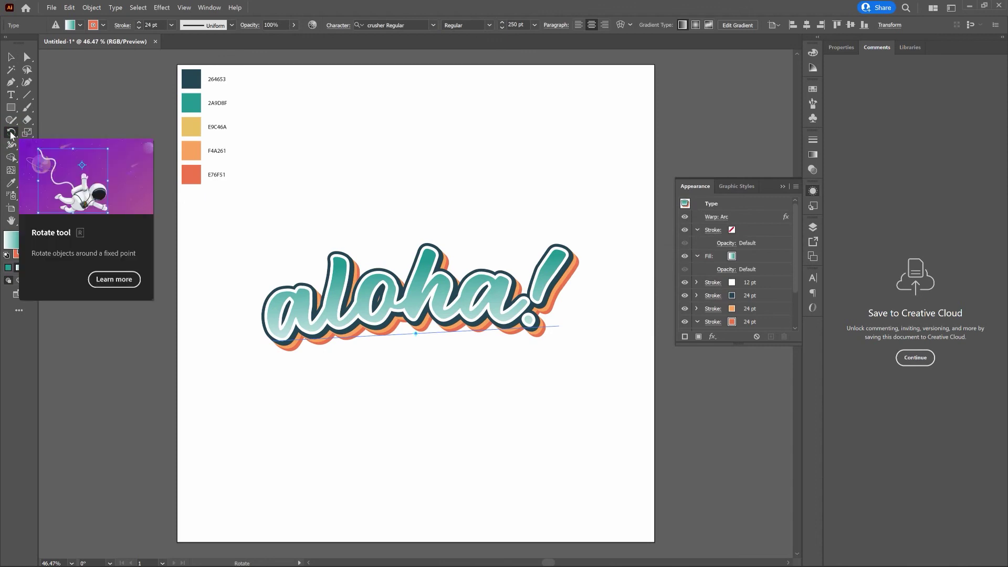
left_click(10, 56)
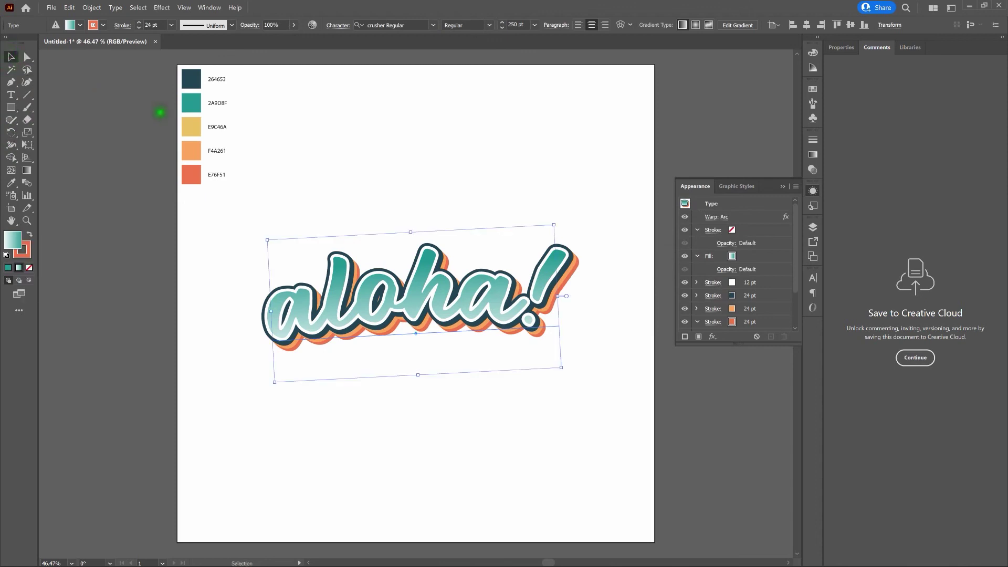
left_click(290, 134)
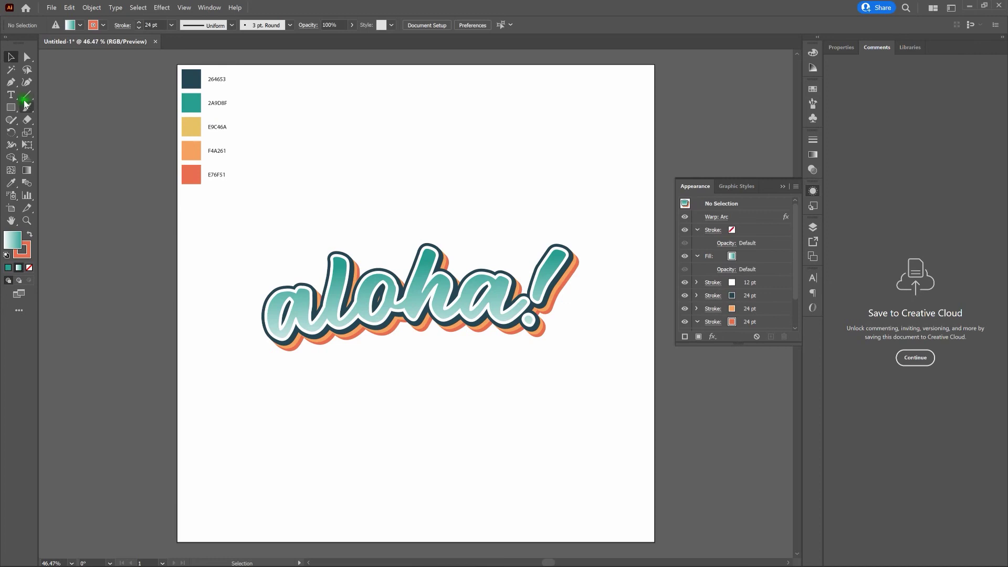
- Replace the aloha! wording with "girl" and "power" on two separate lines
key("t")
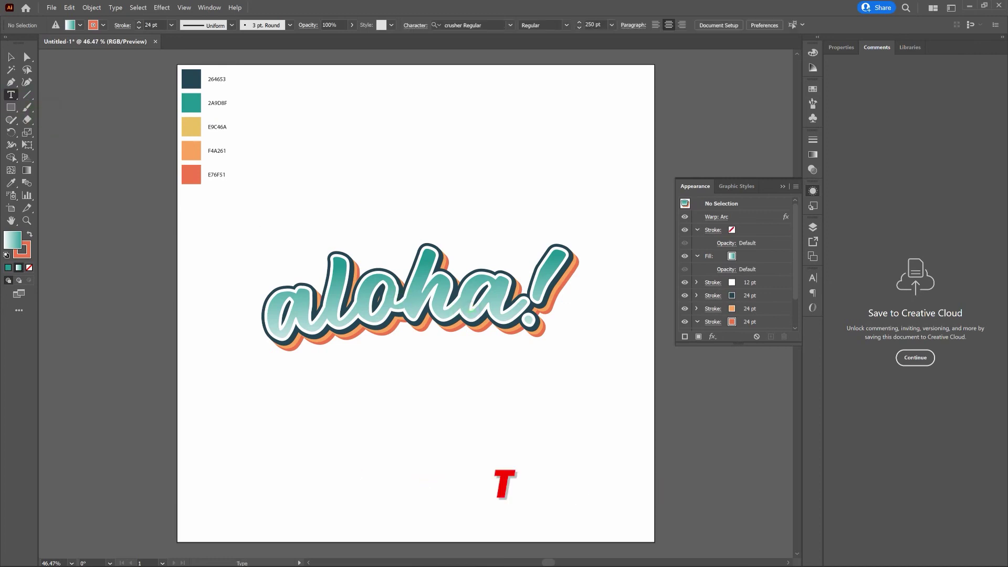
left_click(472, 311)
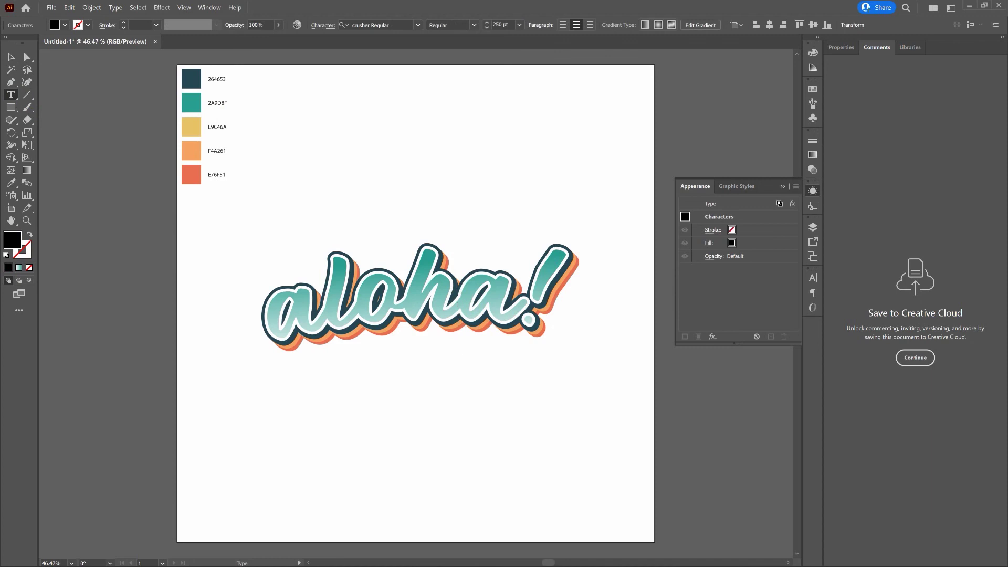
key("ctrl+a")
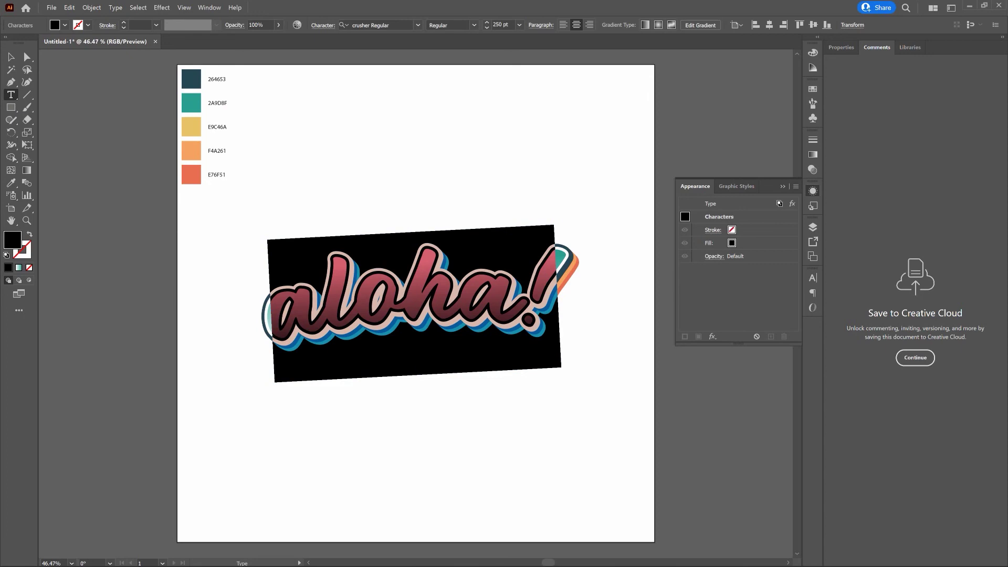
type("girl")
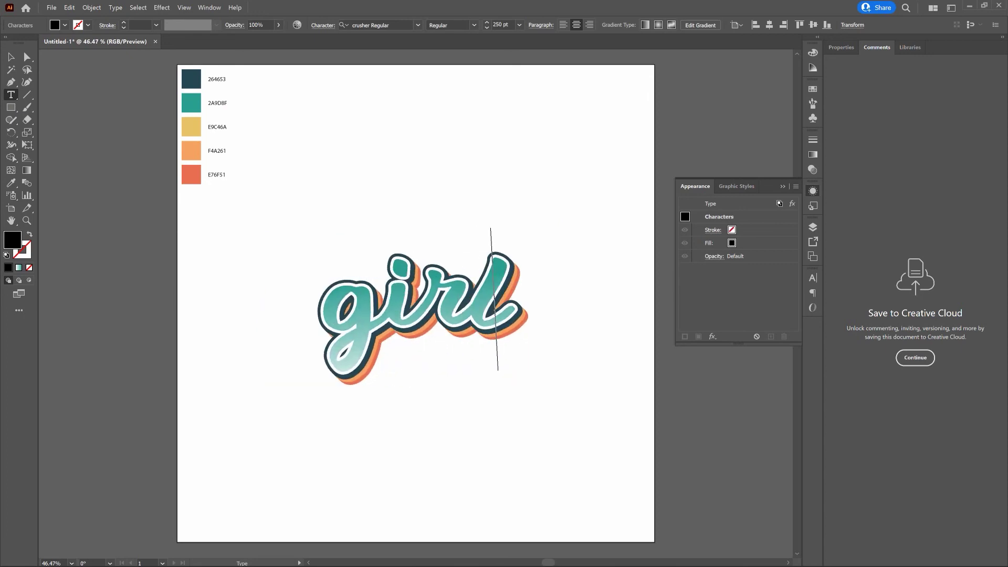
key("Return")
type("power")
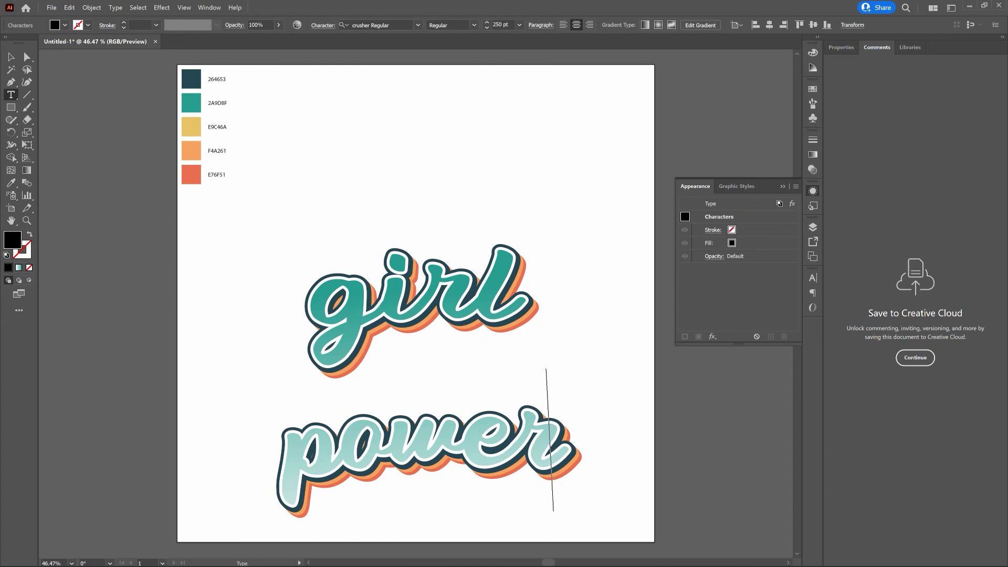
- Set the leading of both girl power lines to 140 pt
key("ctrl+a")
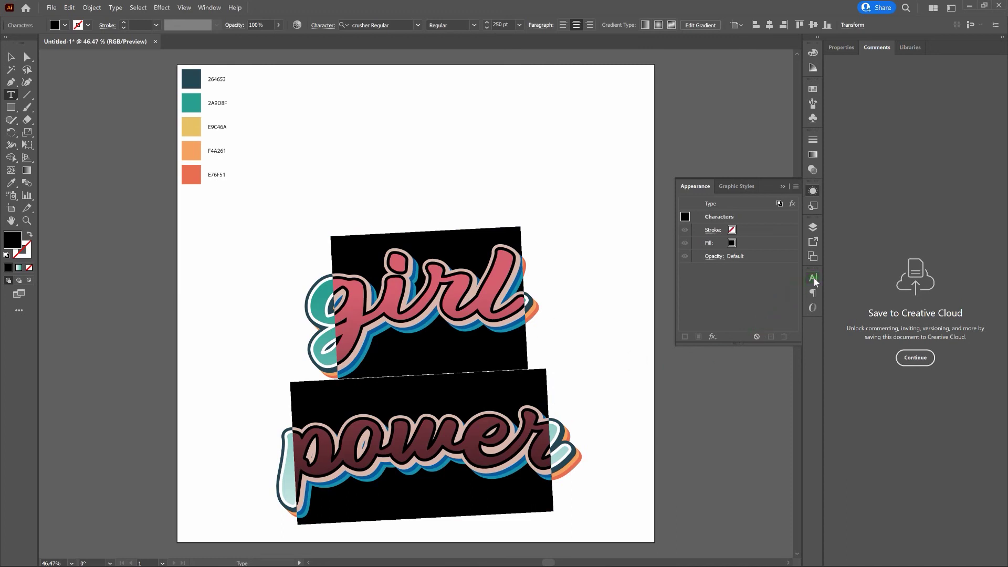
key("ctrl+t")
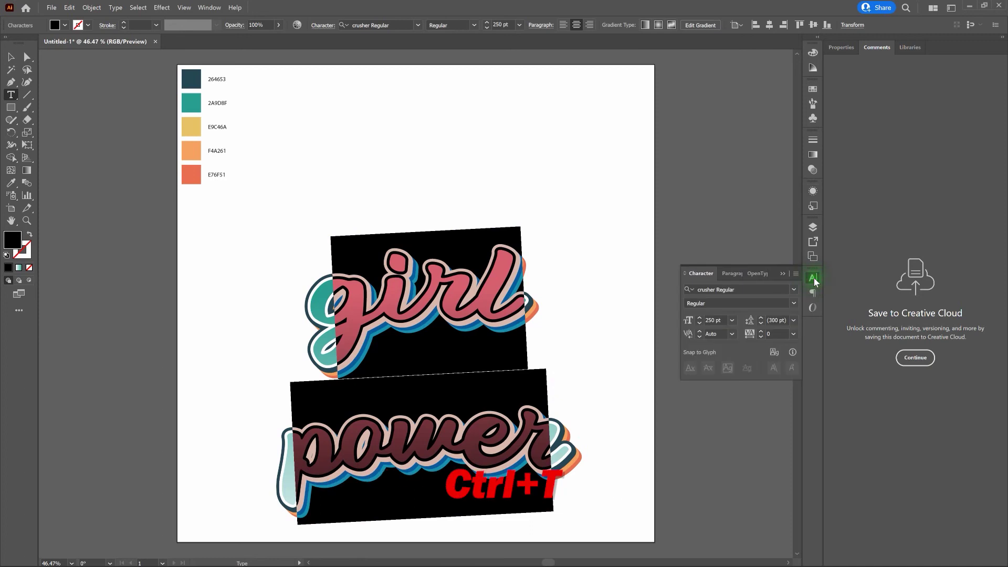
left_click(770, 321)
type("140")
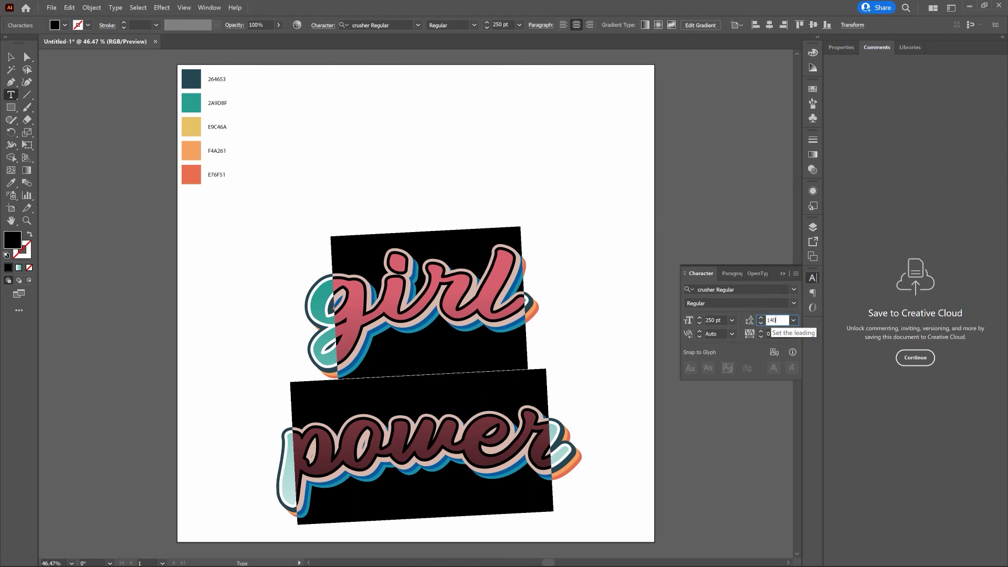
key("Return")
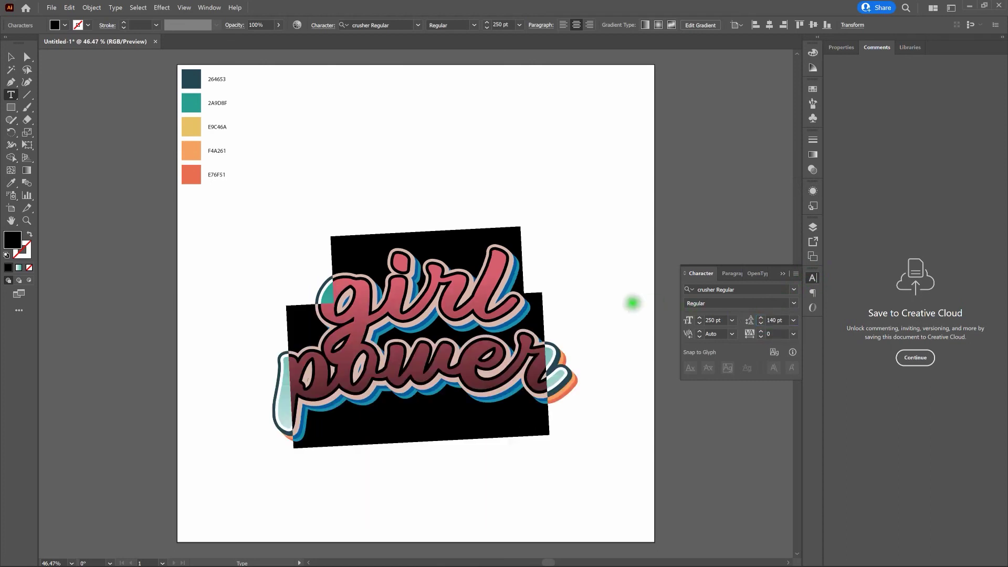
left_click(13, 57)
left_click(413, 166)
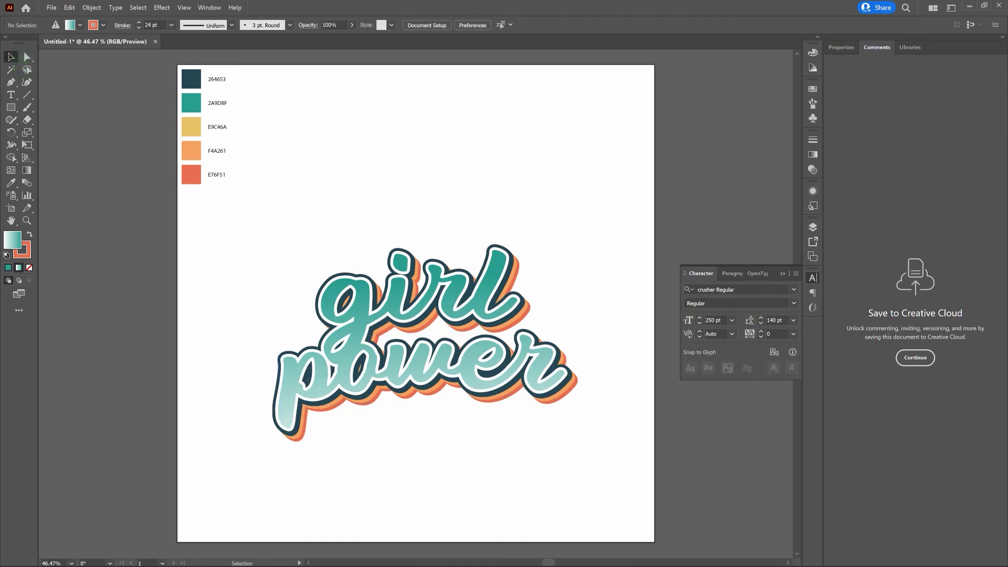
- Set the leading of both lines of the girl power text to 130 pt and deselect it
key("backslash")
left_click(11, 95)
key("ctrl+t")
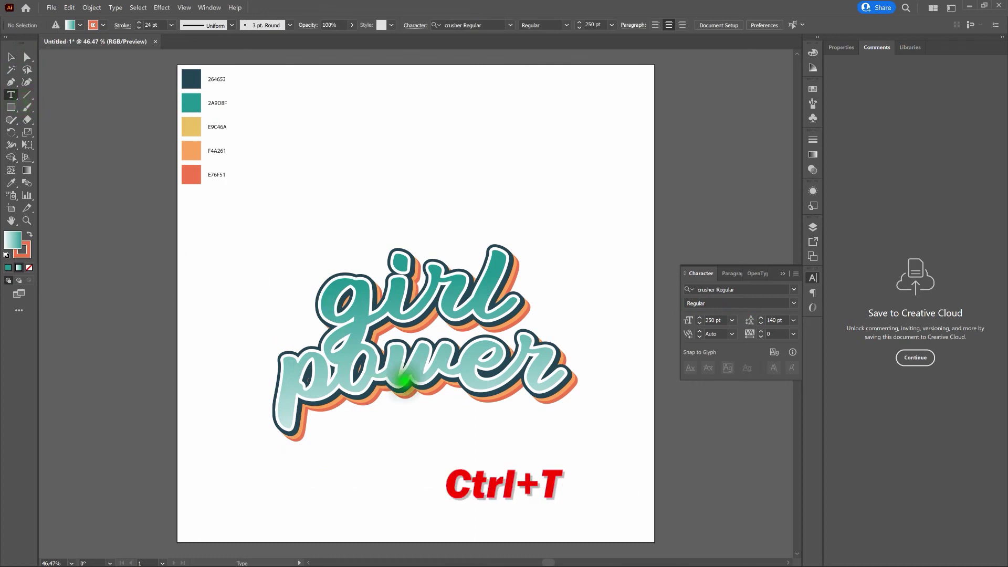
left_click(403, 379)
key("ctrl+a")
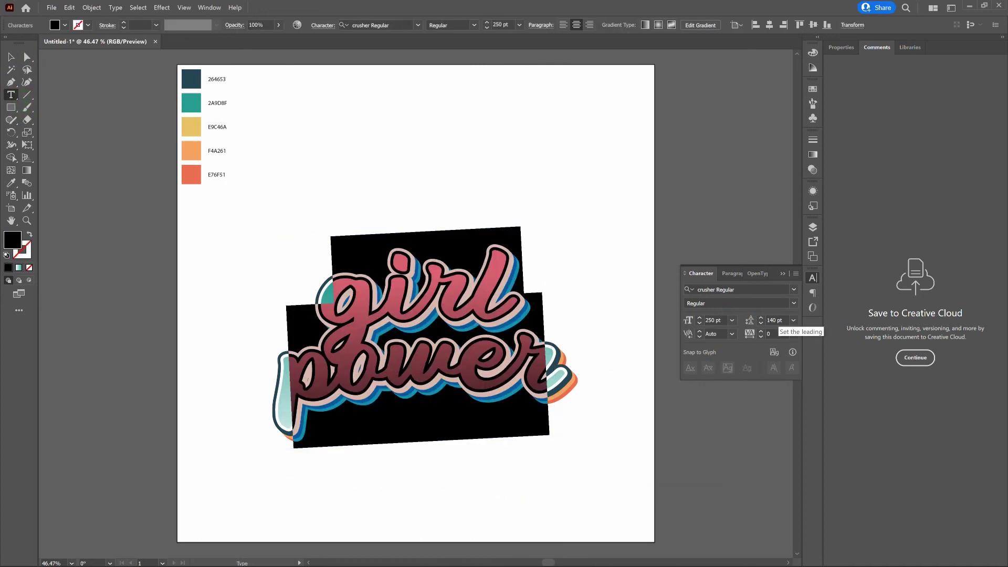
double_click(775, 321)
type("130")
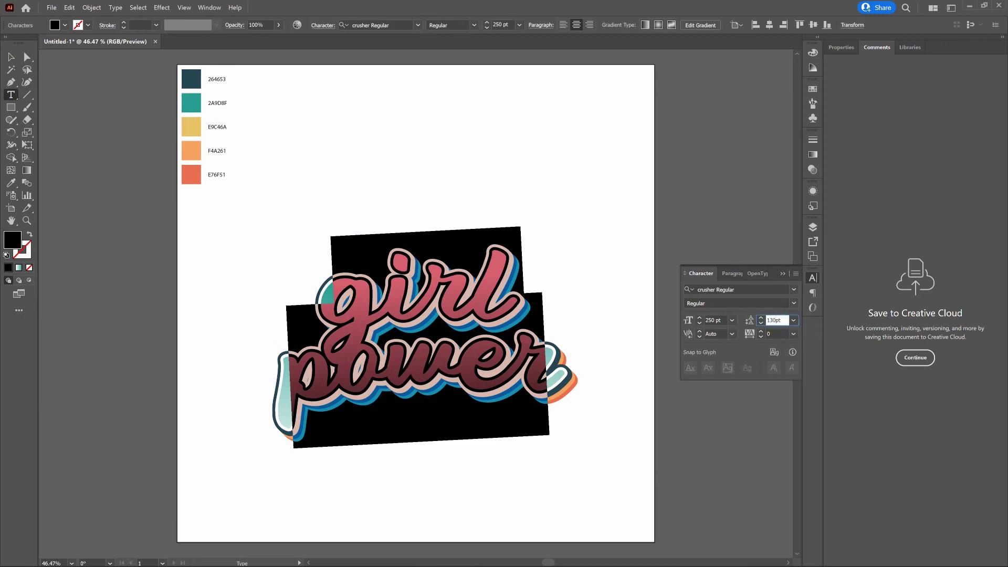
key("Return")
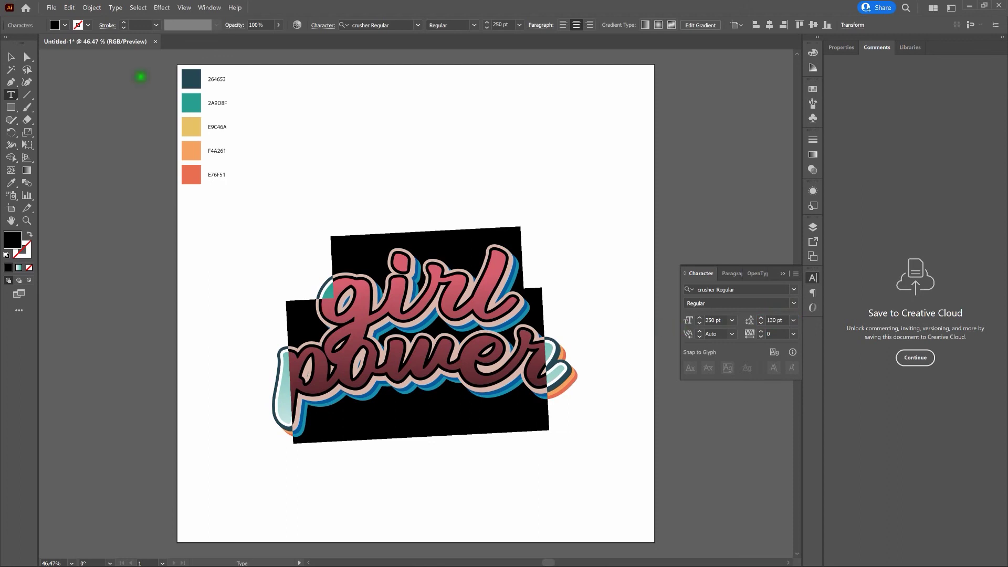
left_click(18, 57)
left_click(473, 172)
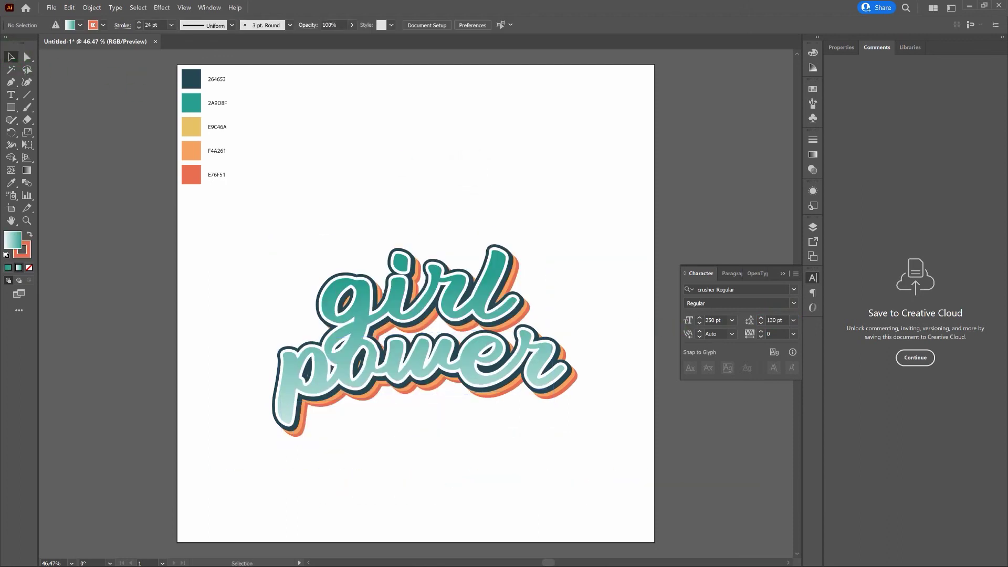
- Center the girl power text vertically and horizontally on the artboard, and leave it deselected
left_click(472, 295)
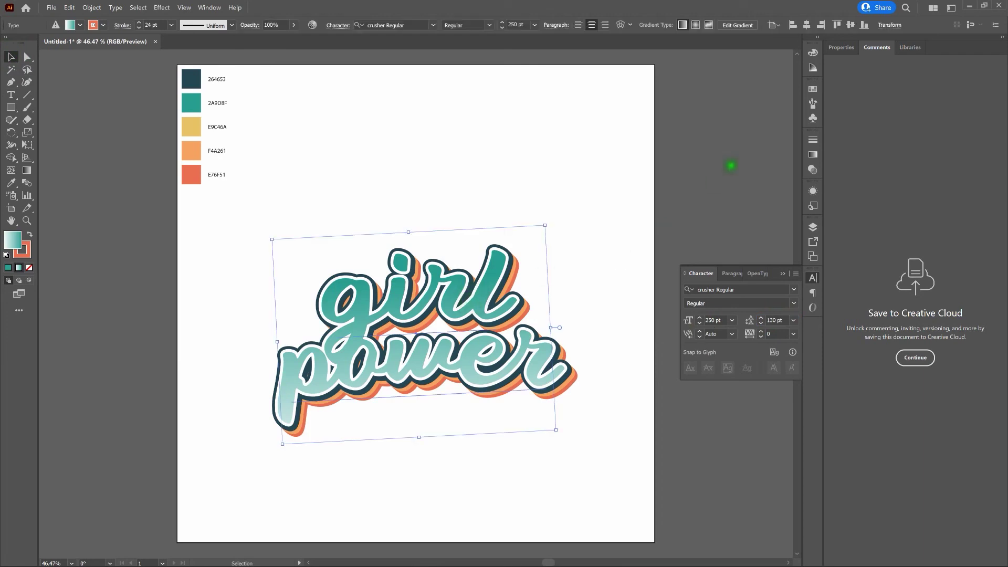
left_click(851, 24)
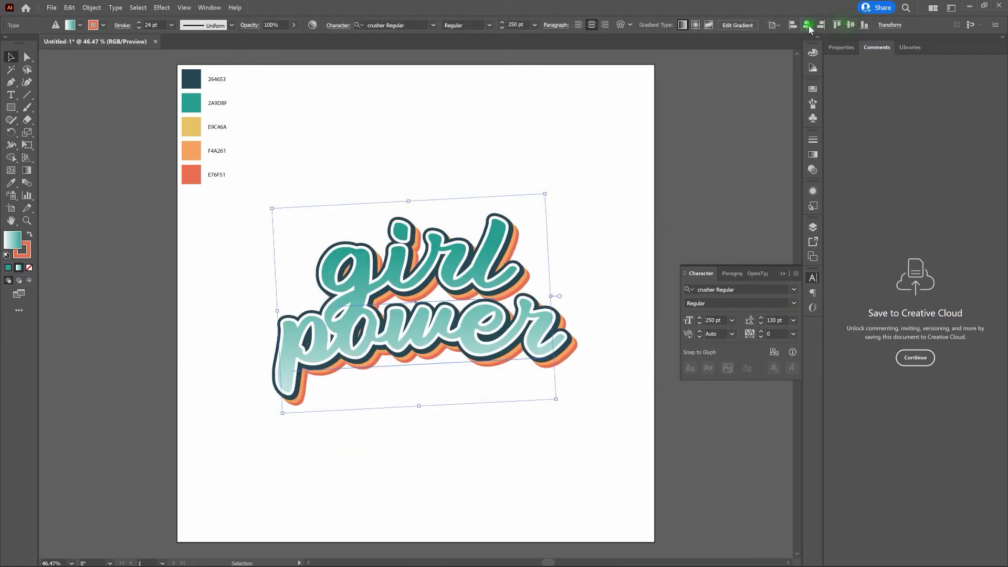
left_click(807, 25)
left_click(632, 139)
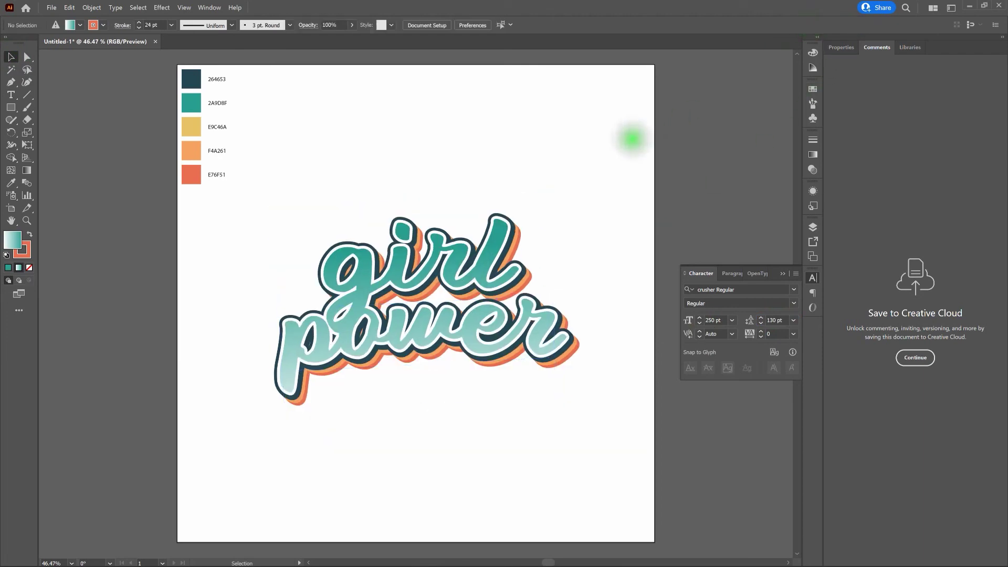